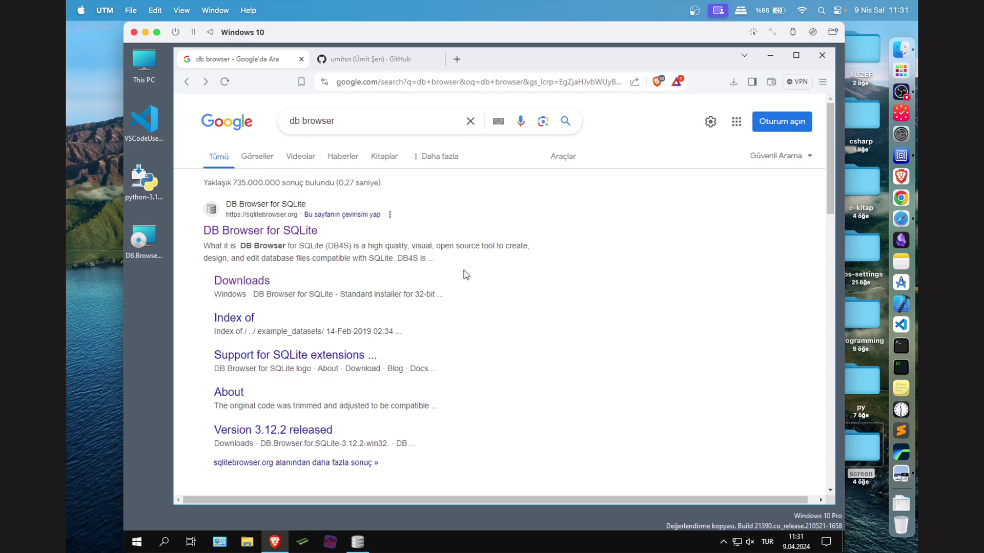
pyautogui.click(348, 121)
pyautogui.moveTo(348, 121); pyautogui.dragTo(288, 123)
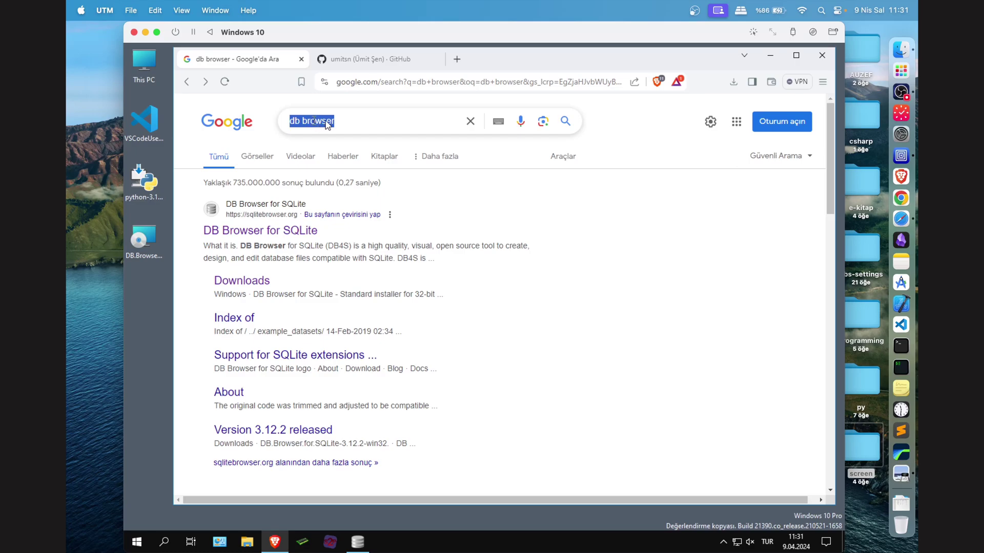
pyautogui.click(352, 123)
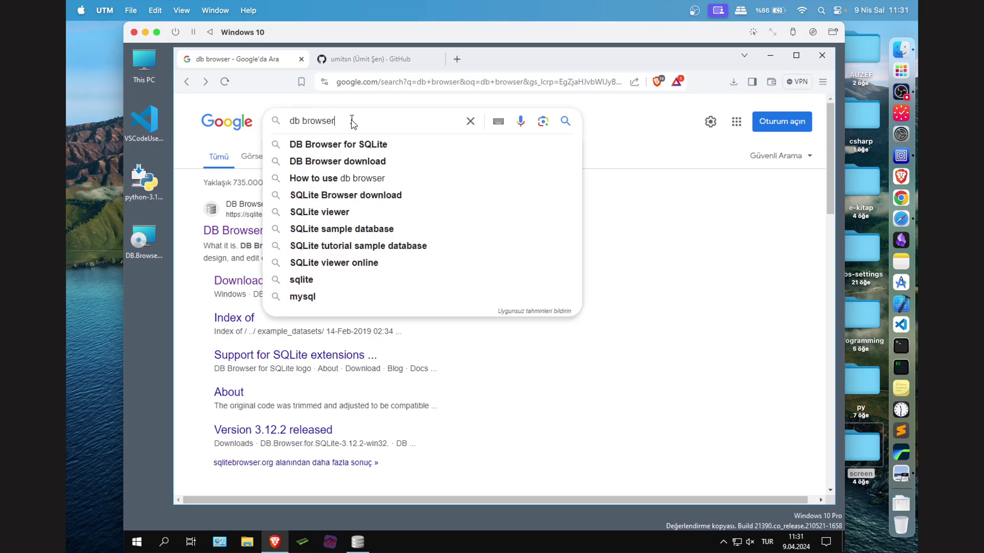
pyautogui.click(640, 182)
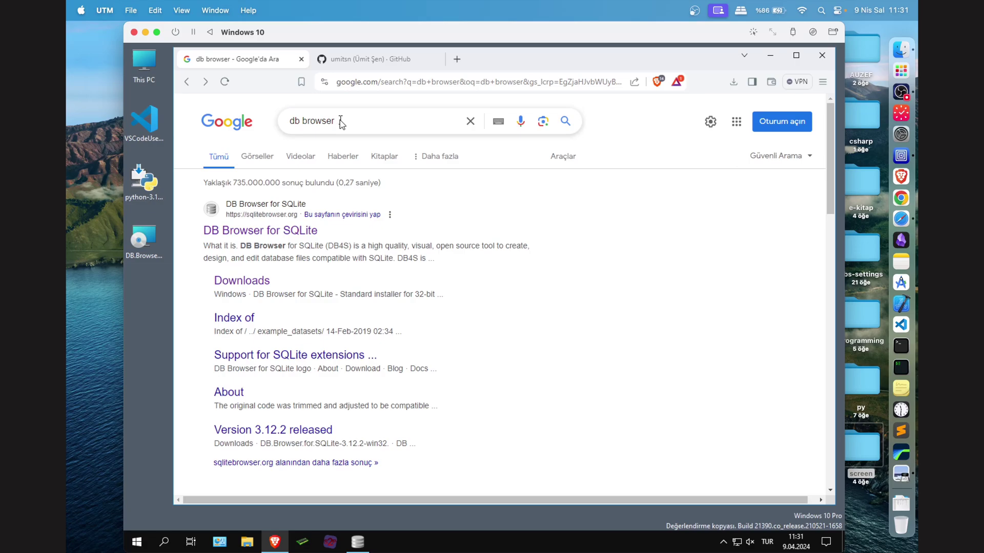
pyautogui.moveTo(340, 121); pyautogui.dragTo(285, 123)
pyautogui.click(366, 127)
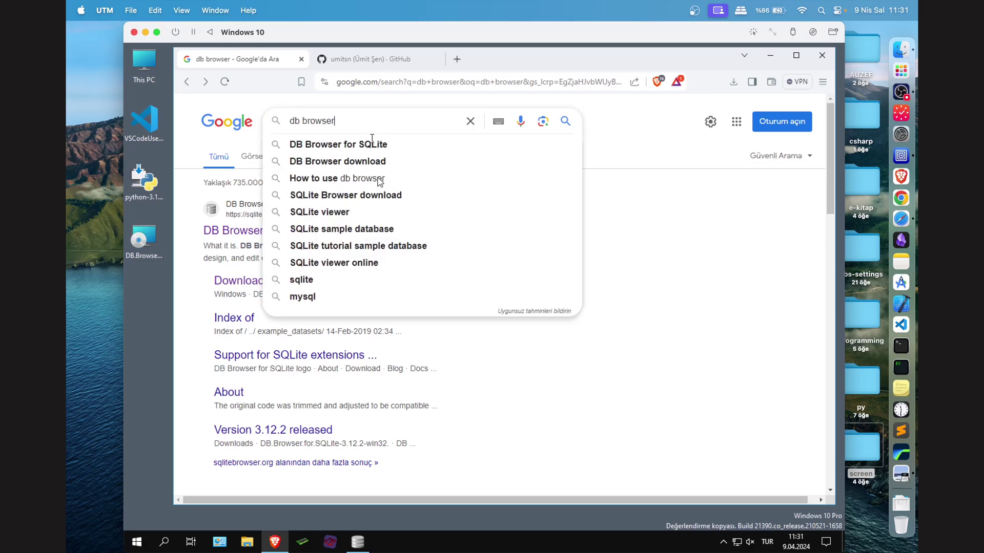
pyautogui.click(589, 211)
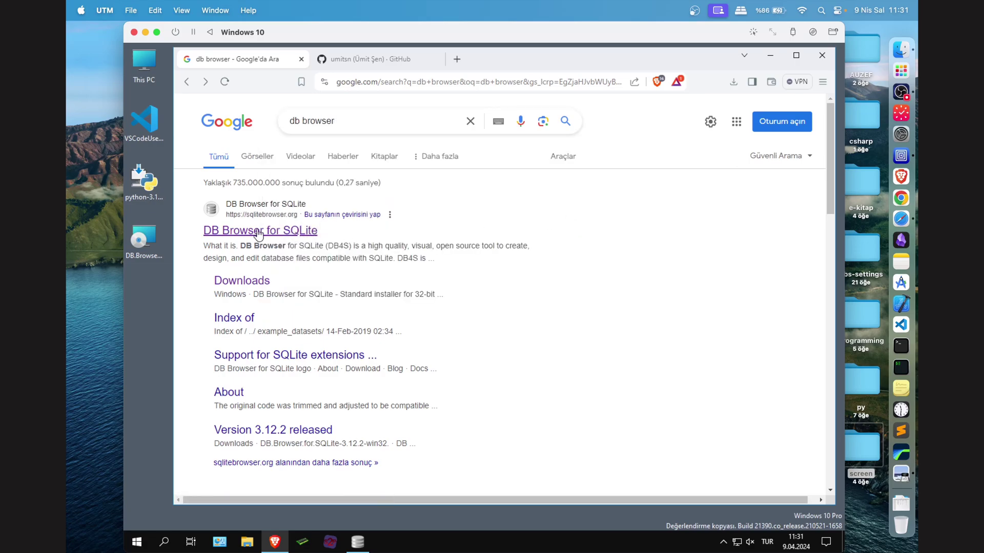
# - Open the DB Browser for SQLite website from the search results and go to its Downloads page
pyautogui.scroll(-1, 415, 258)
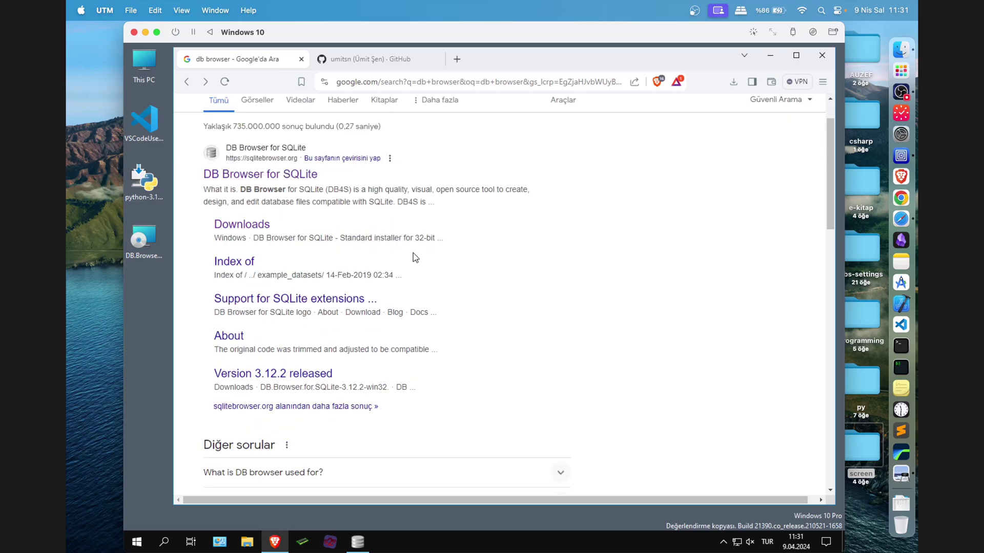
pyautogui.scroll(1, 415, 257)
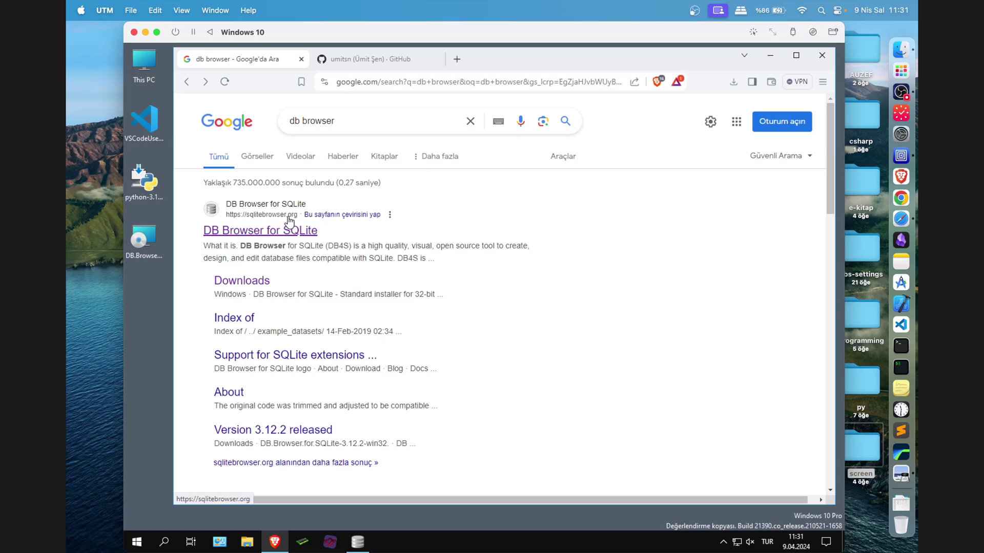
pyautogui.click(280, 235)
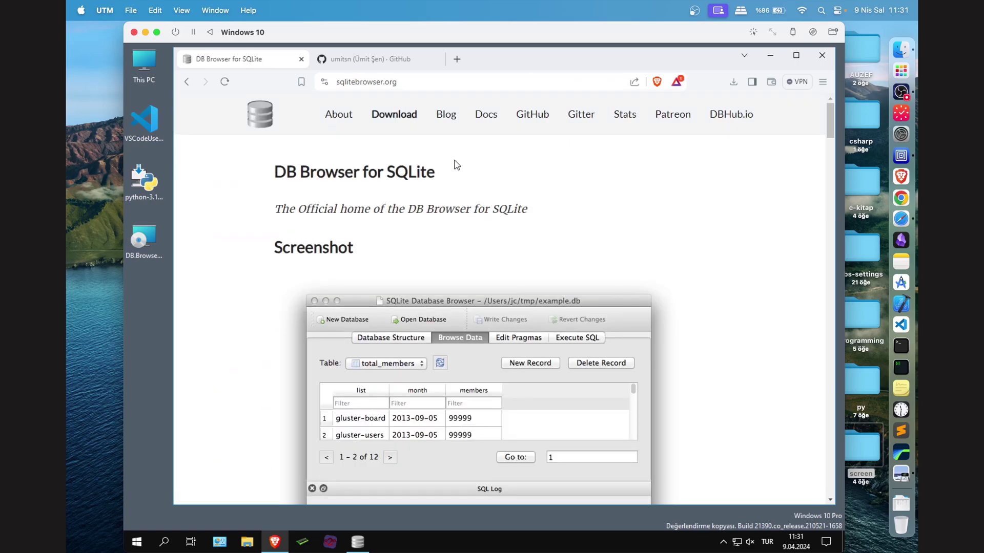
pyautogui.click(393, 116)
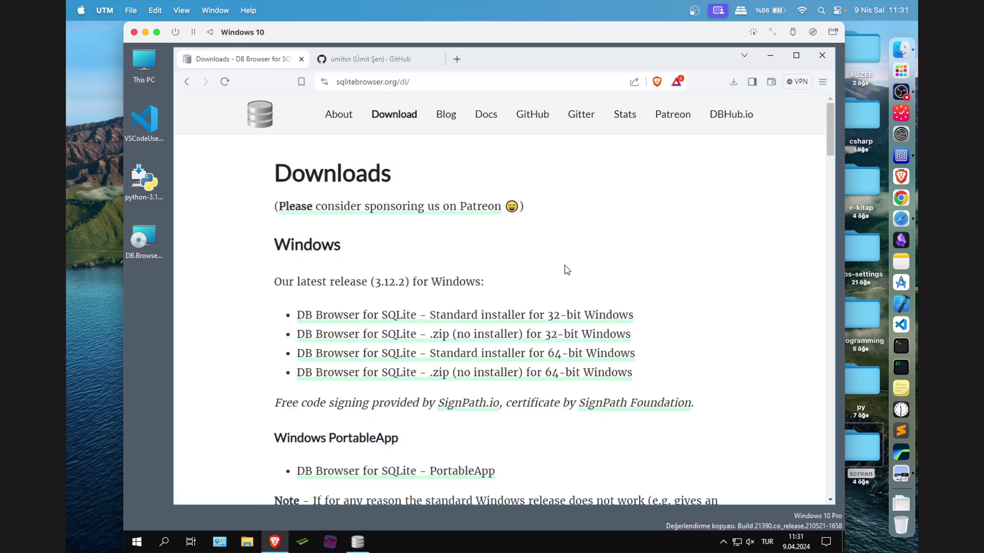
# - Check the system type in the computer's properties to determine which Windows installer is needed, and close the settings
pyautogui.rightClick(149, 63)
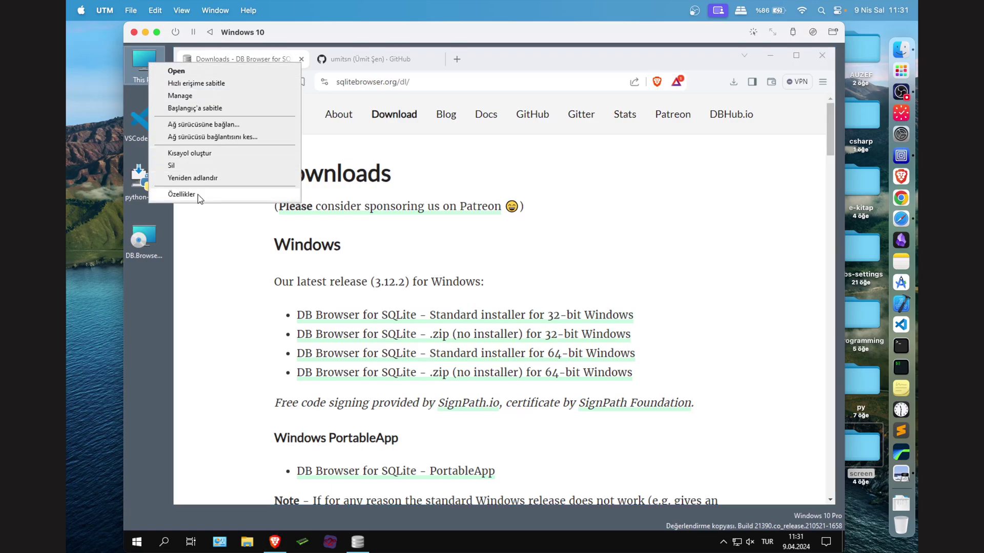
pyautogui.click(182, 194)
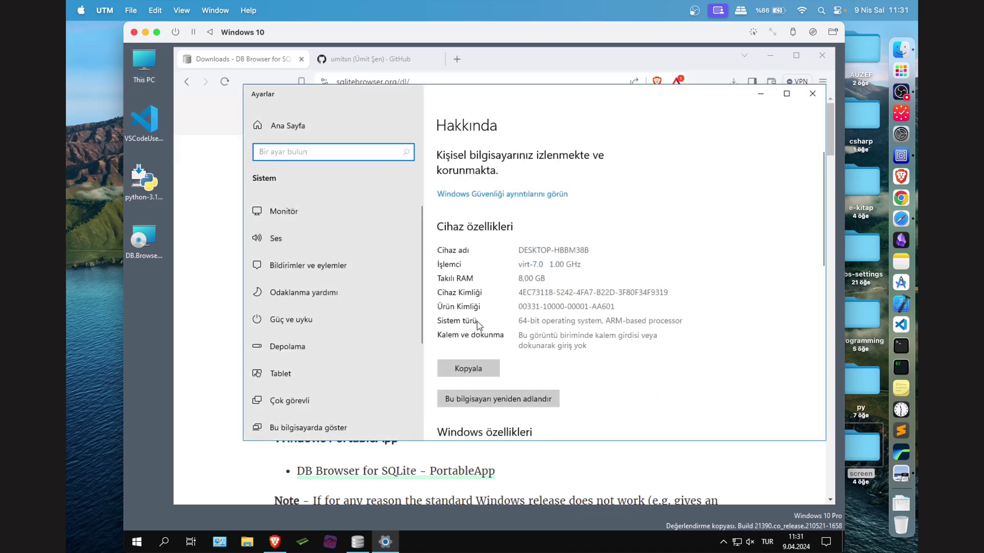
pyautogui.moveTo(519, 322); pyautogui.dragTo(555, 323)
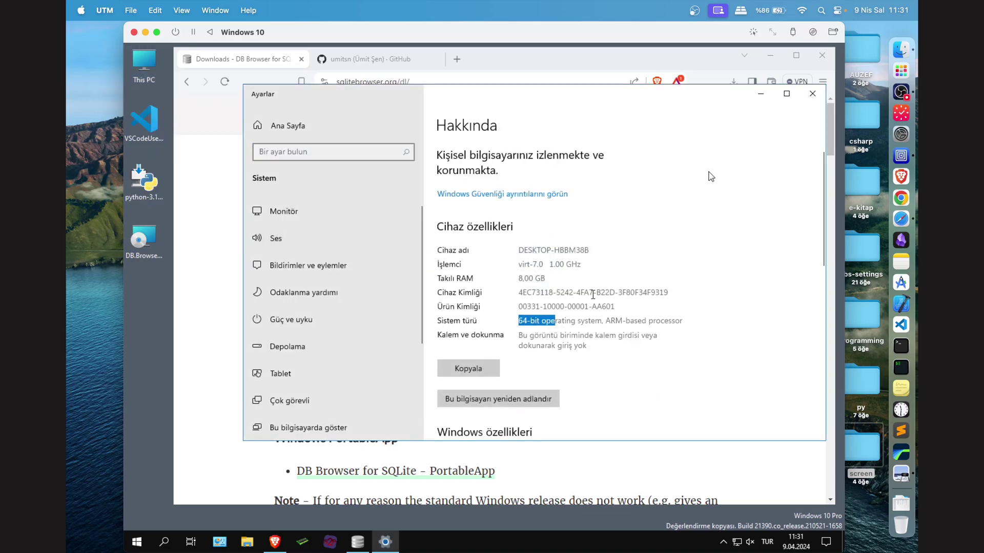
pyautogui.click(812, 93)
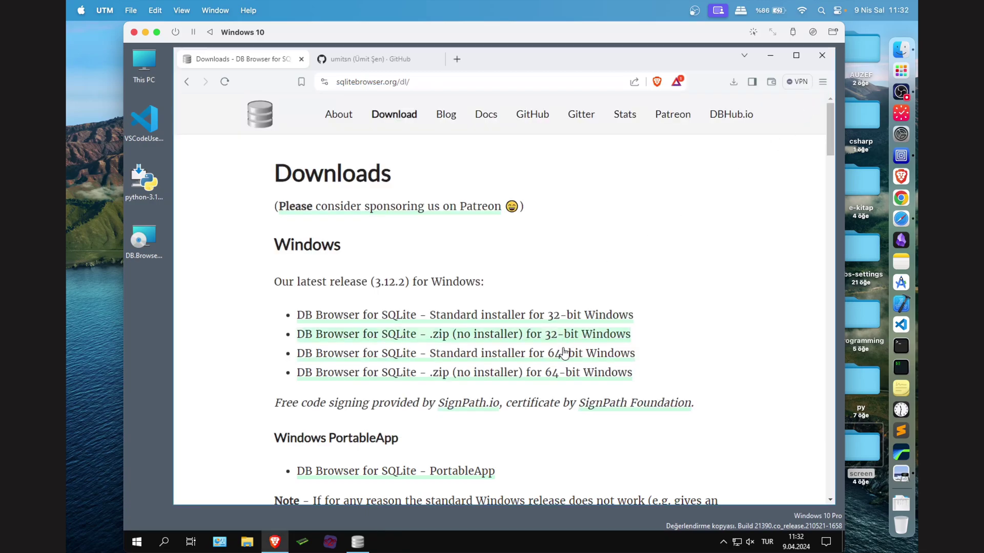
# - Start downloading the standard installer for 64-bit Windows and cancel saving the file
pyautogui.click(474, 357)
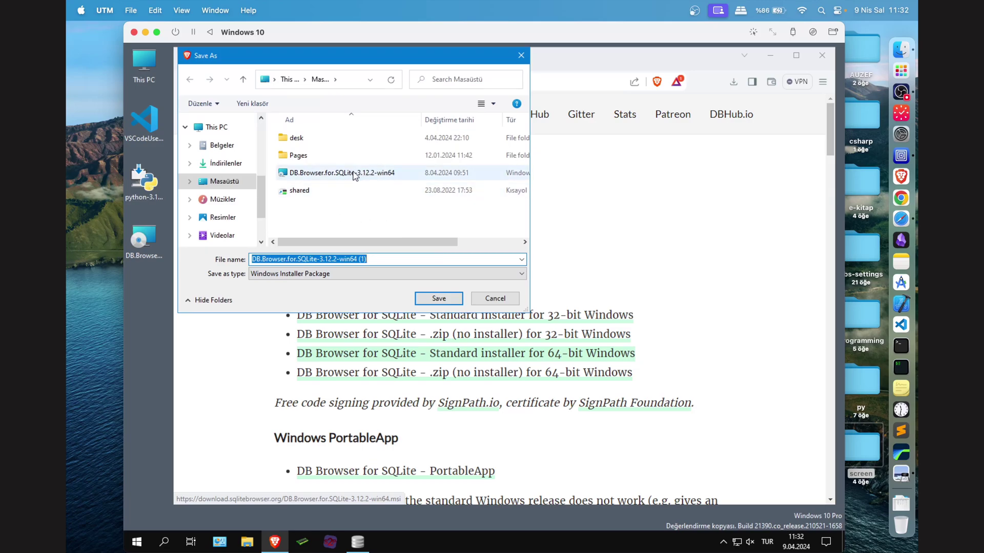
pyautogui.click(496, 299)
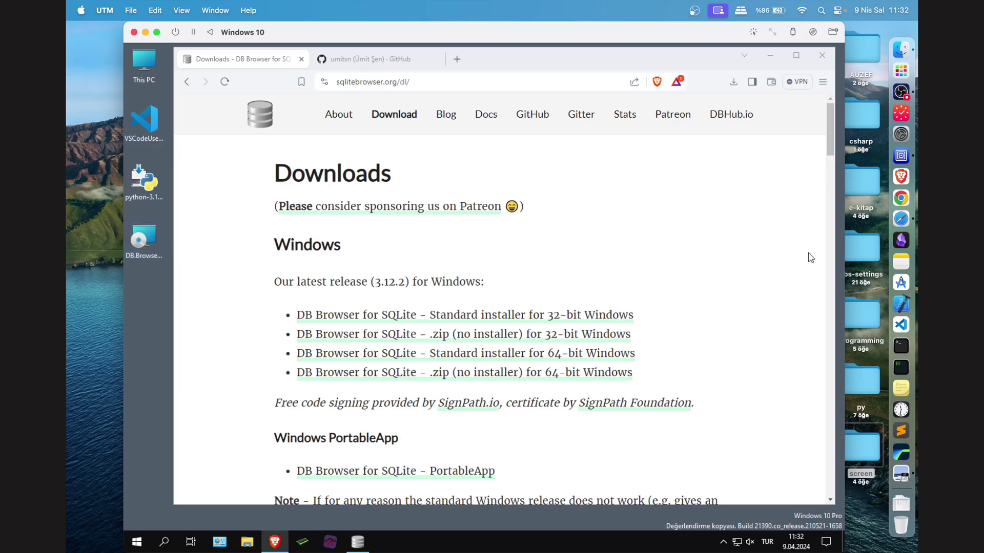
# - Examine the macOS and Linux download options on the Downloads page
pyautogui.moveTo(829, 141); pyautogui.dragTo(826, 190)
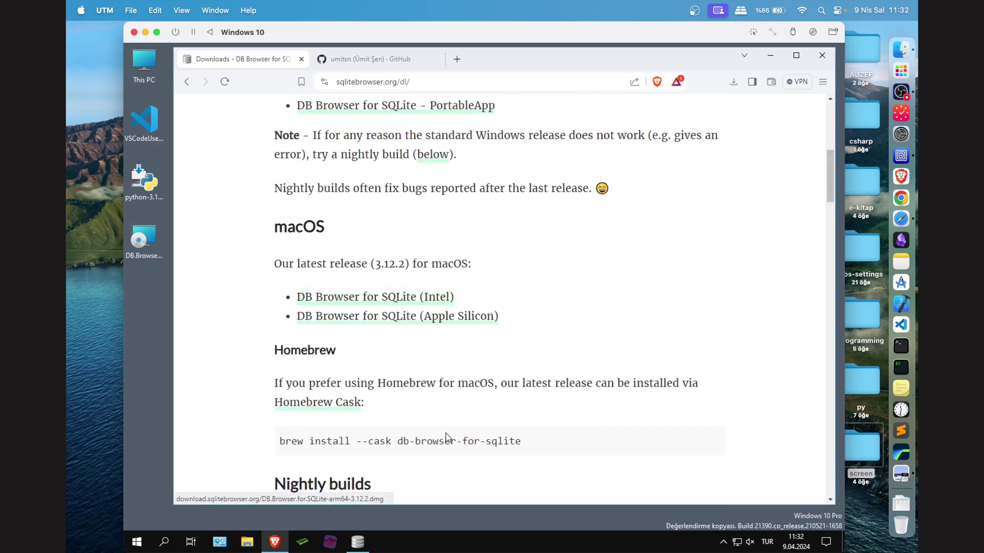
pyautogui.moveTo(828, 181); pyautogui.dragTo(828, 220)
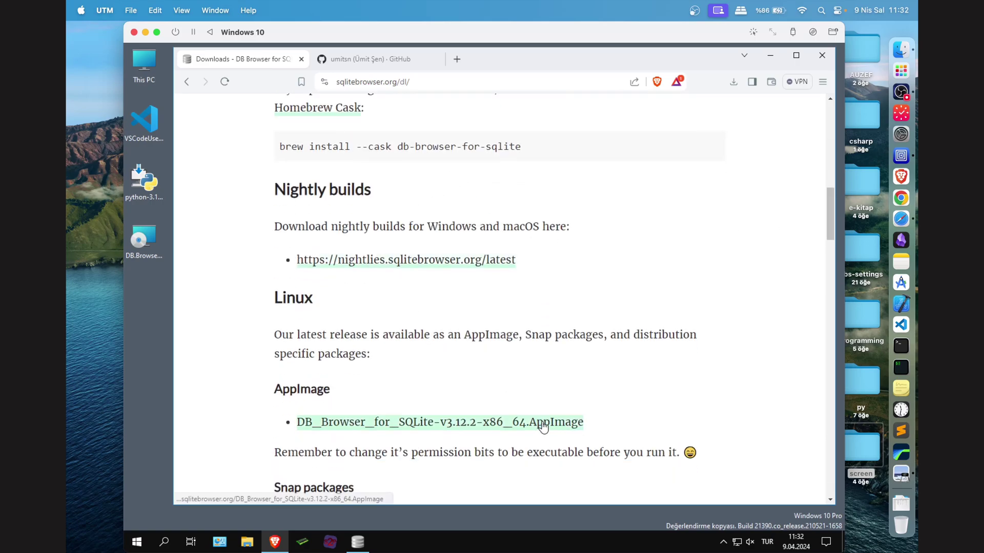
pyautogui.moveTo(826, 205); pyautogui.dragTo(823, 139)
# - Launch the DB.Browser.for.SQLite-3.12.2-win64 installer from the desktop and accept its license agreement
pyautogui.click(771, 57)
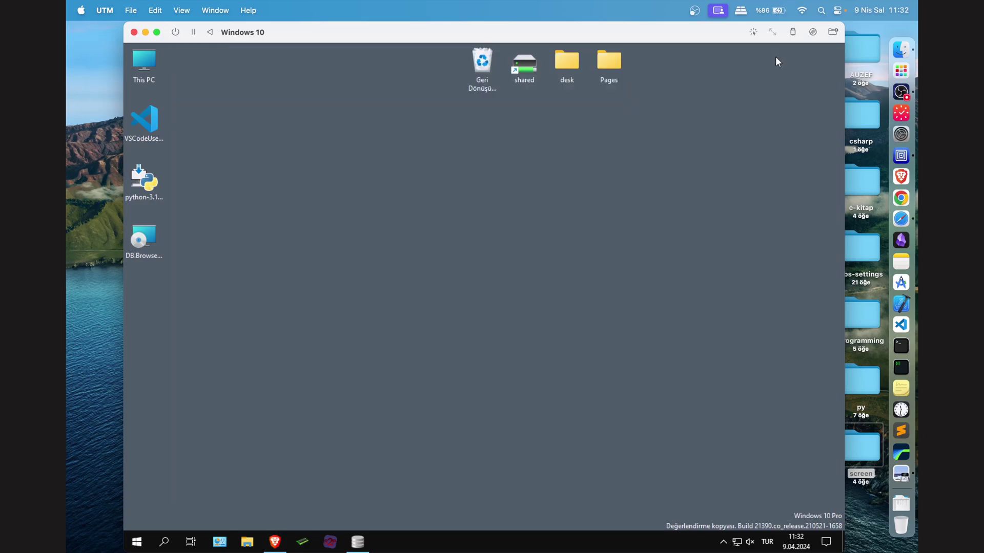
pyautogui.click(160, 246)
pyautogui.doubleClick(154, 243)
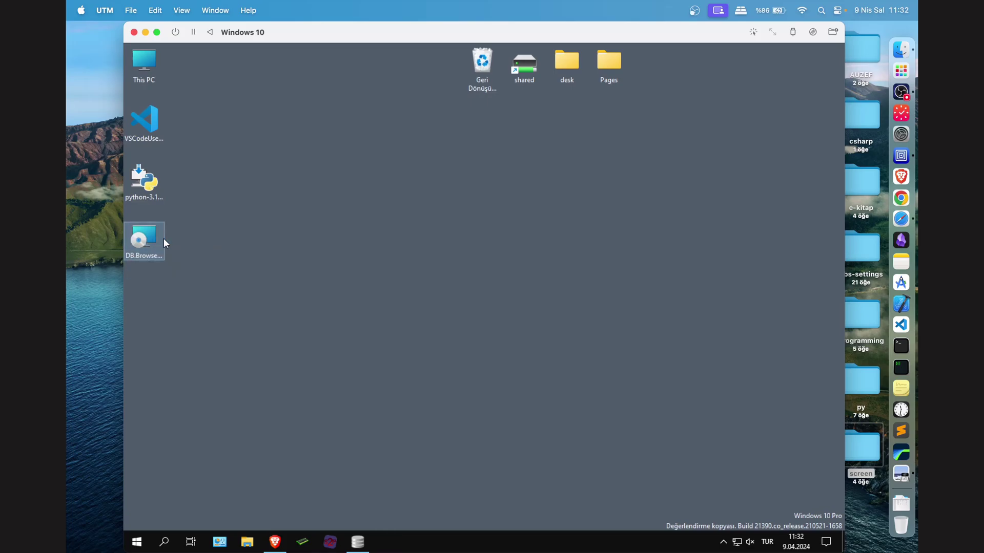
pyautogui.click(535, 384)
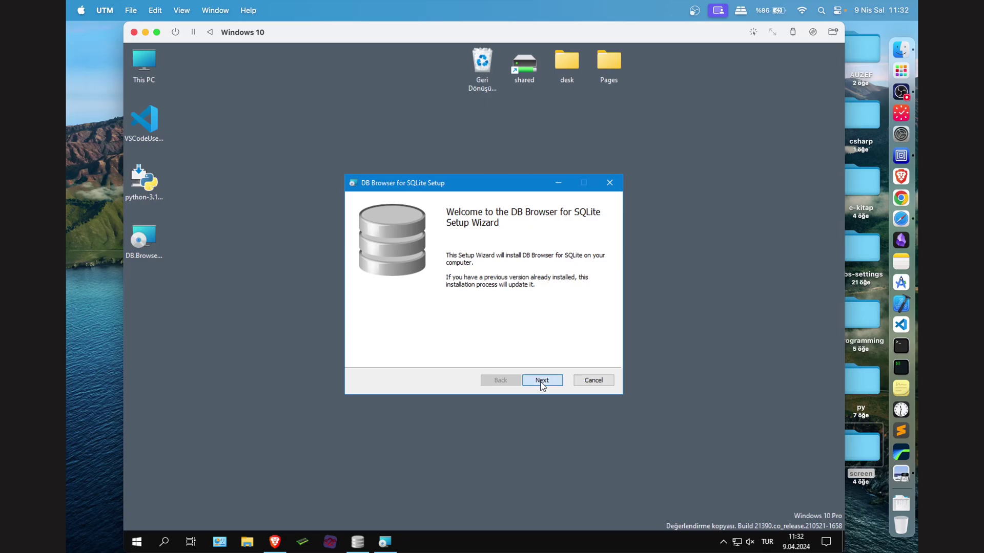
pyautogui.click(363, 354)
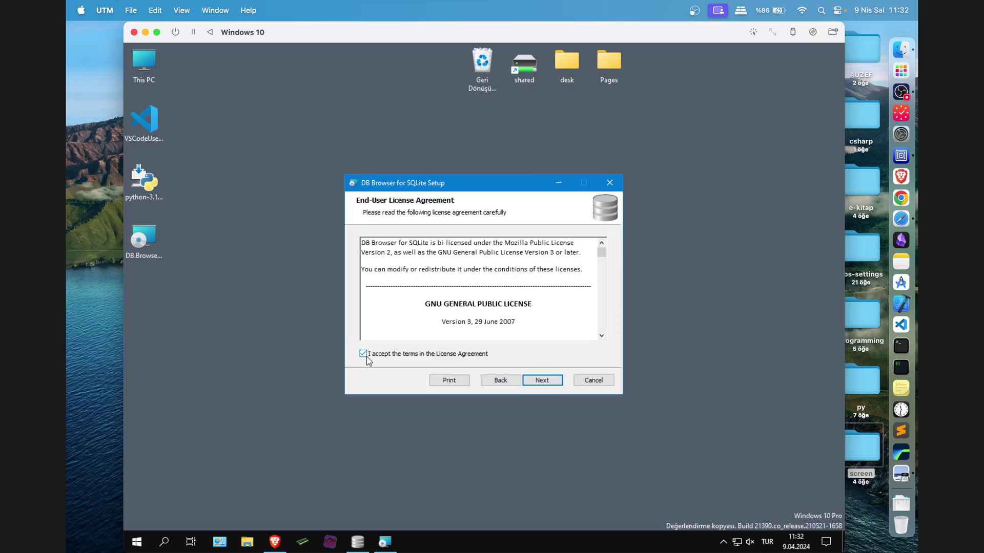
pyautogui.click(545, 384)
# - Choose a desktop shortcut for DB Browser (SQLite) and continue to the custom setup
pyautogui.click(396, 349)
pyautogui.click(396, 338)
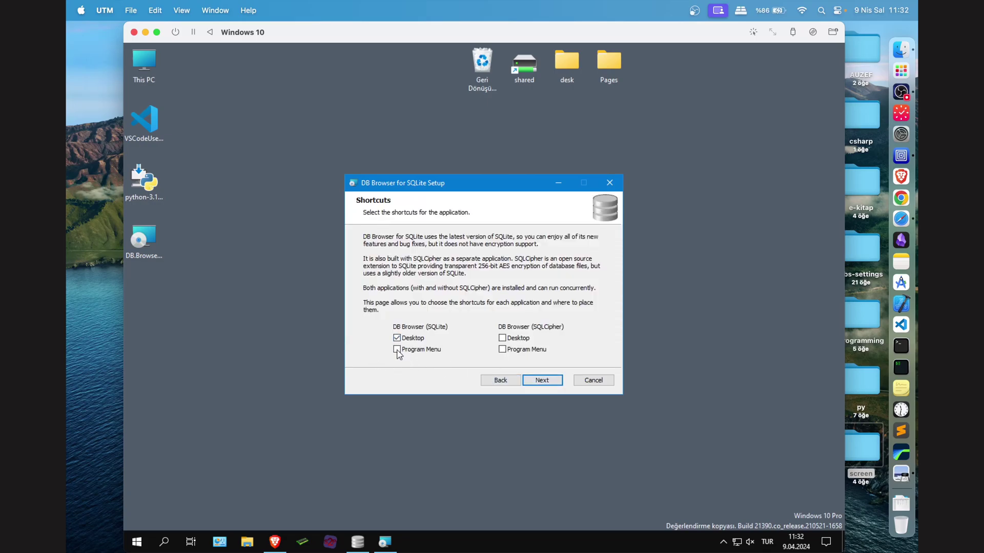
pyautogui.click(544, 381)
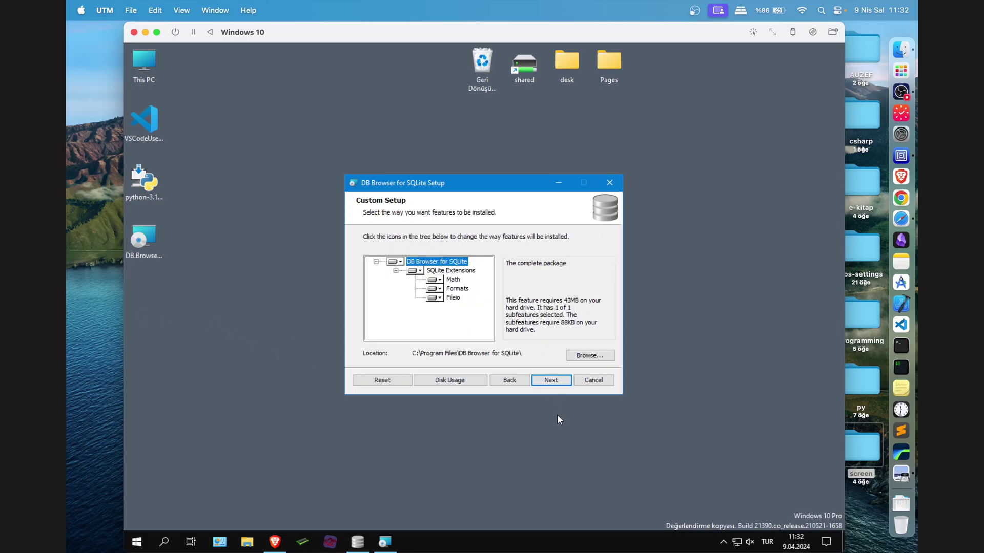
# - Make the Math extension unavailable and restore it to installation on the local hard drive
pyautogui.click(439, 282)
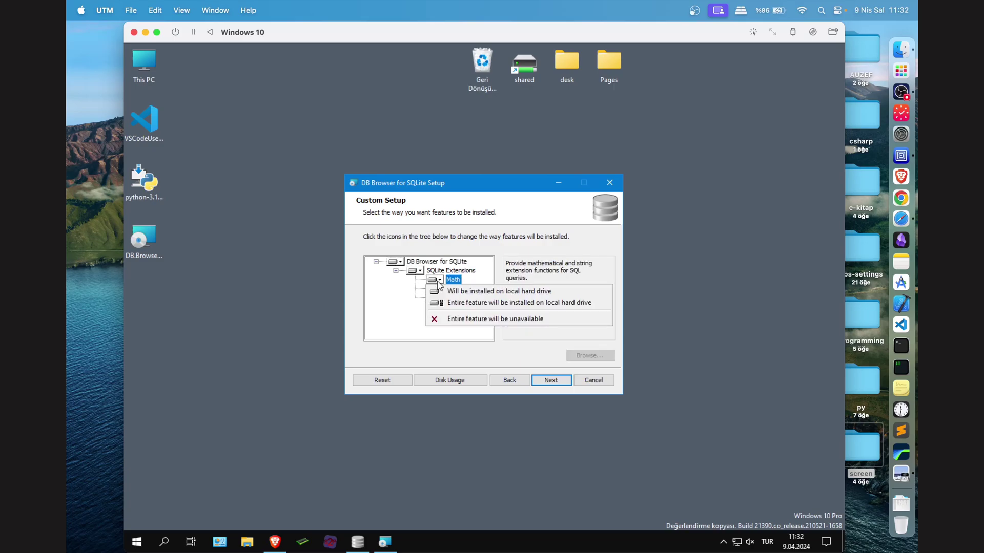
pyautogui.click(451, 318)
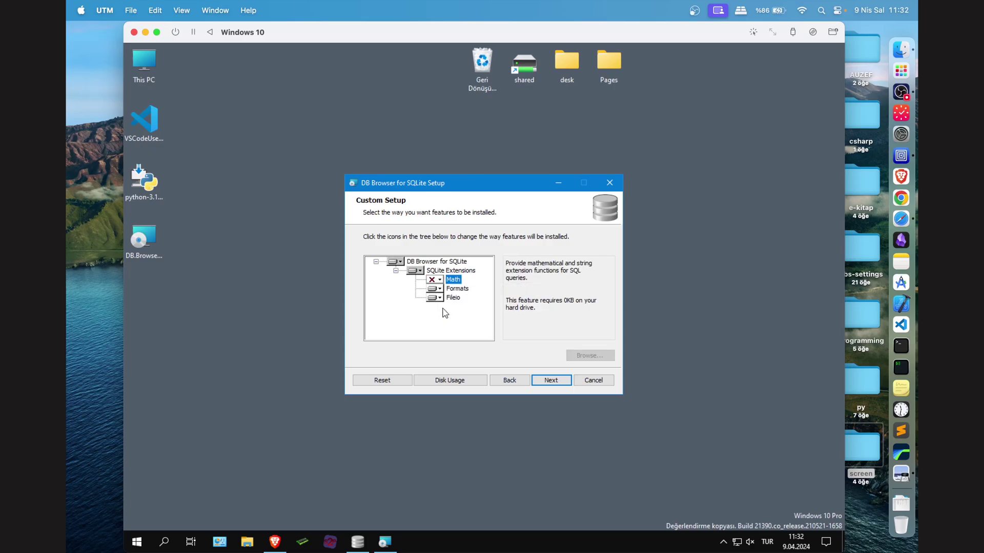
pyautogui.click(438, 283)
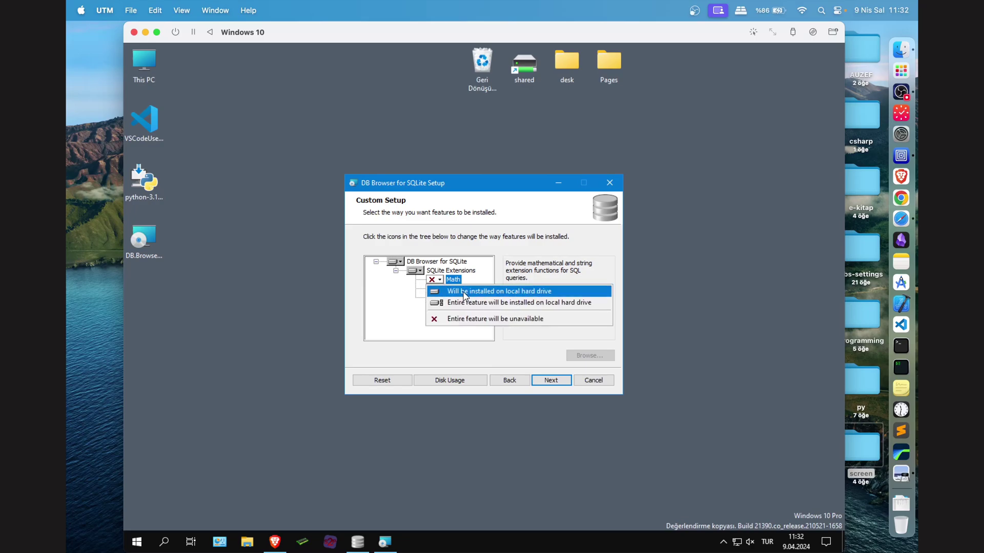
pyautogui.click(522, 292)
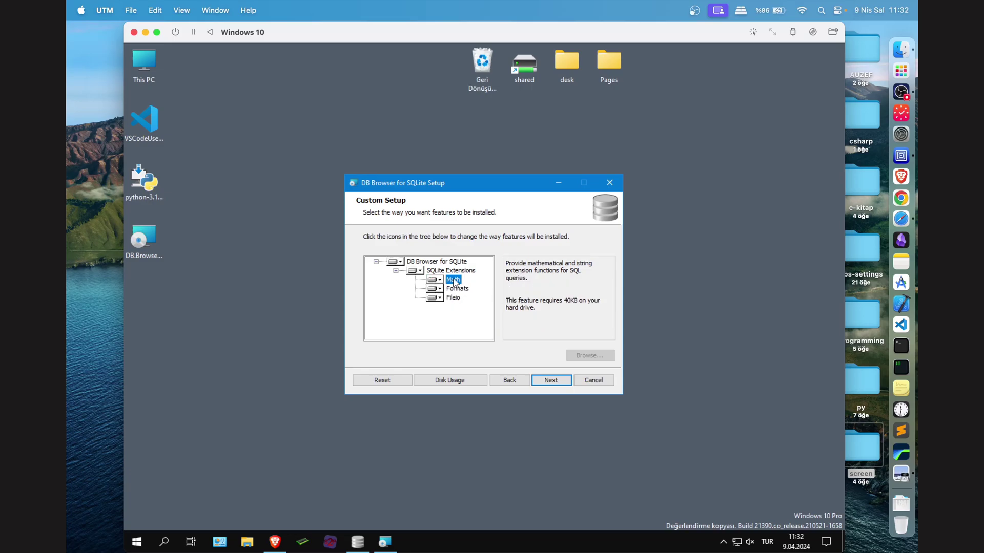
# - Install DB Browser for SQLite with the selected features, allow it to make changes to the device, and finish the setup
pyautogui.click(551, 381)
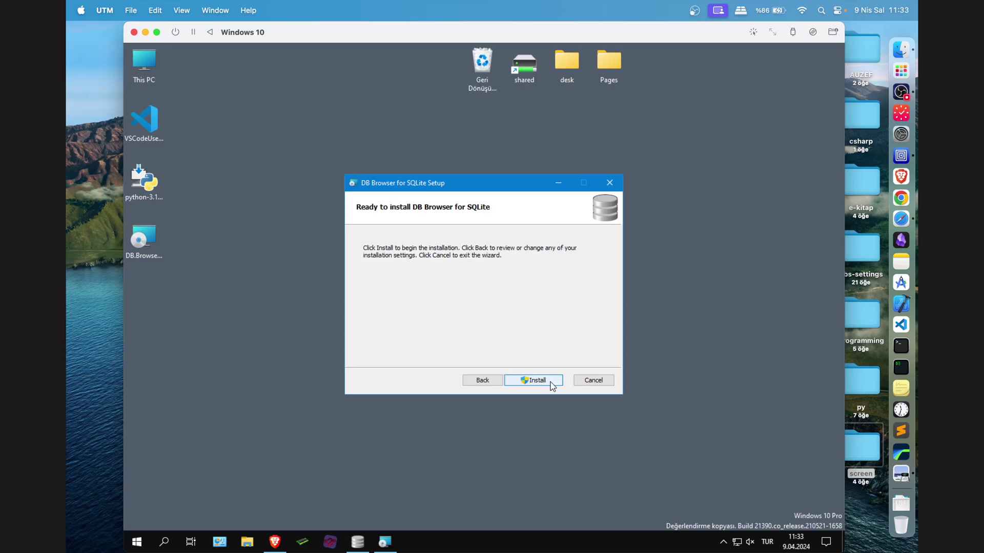
pyautogui.click(534, 380)
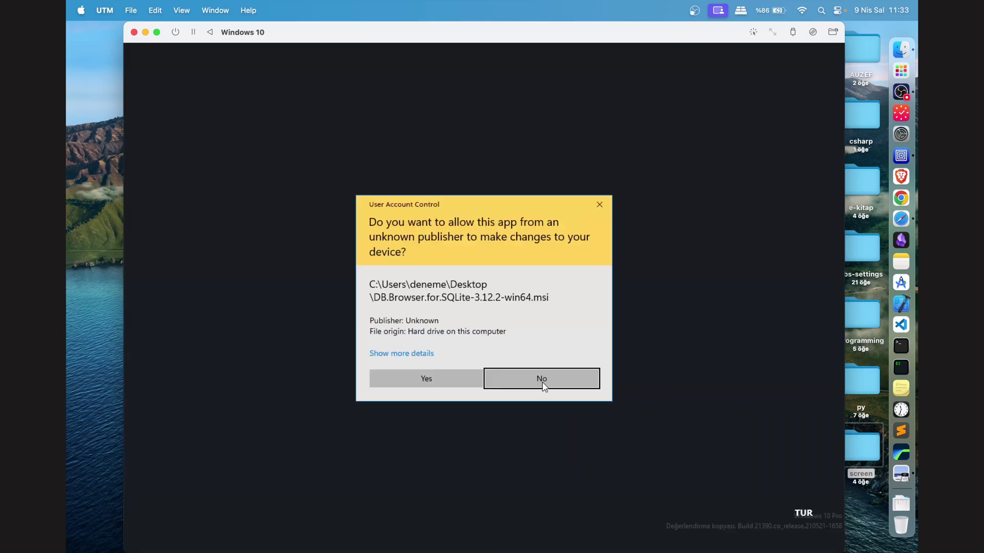
pyautogui.press('Return')
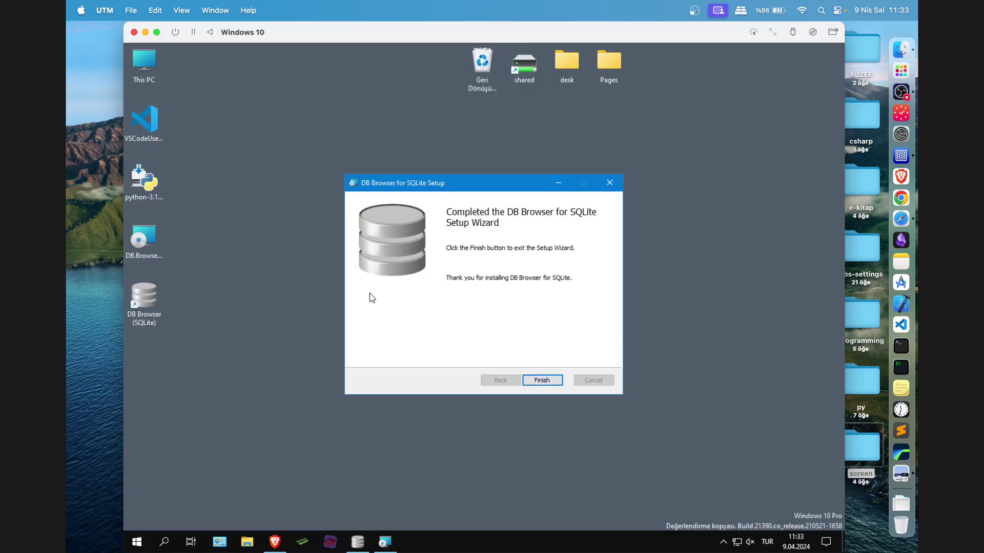
pyautogui.click(527, 381)
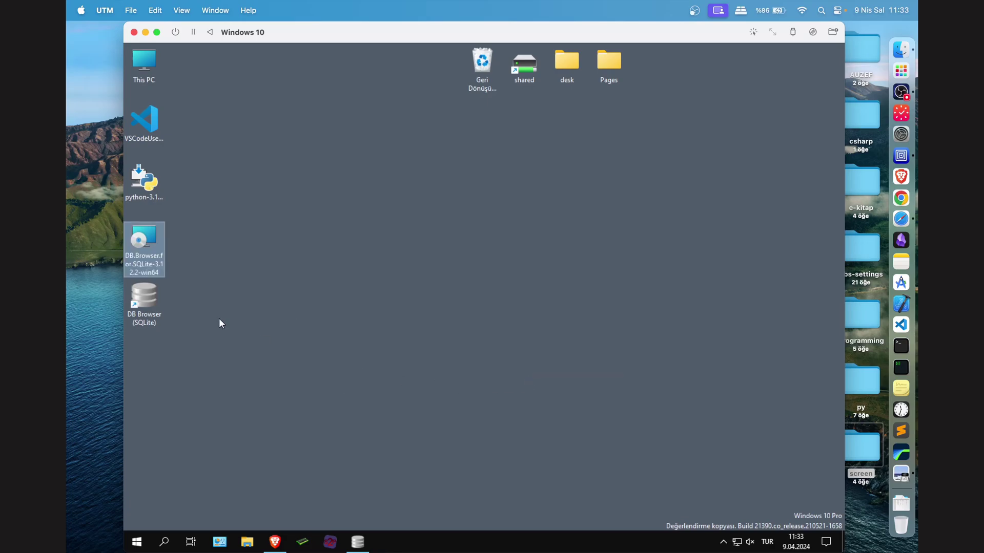
# - Launch DB Browser (SQLite) from its desktop shortcut and shift its window slightly
pyautogui.click(150, 296)
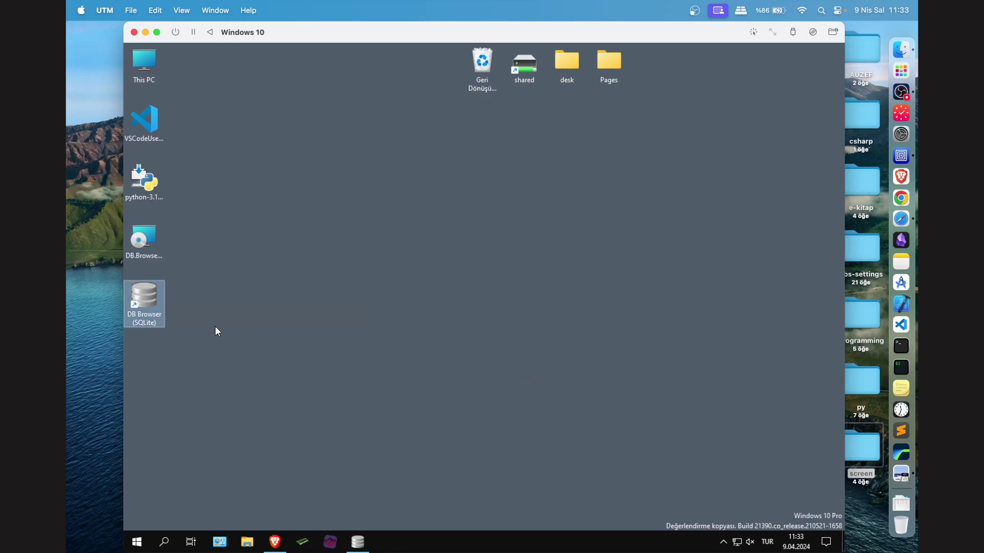
pyautogui.doubleClick(142, 298)
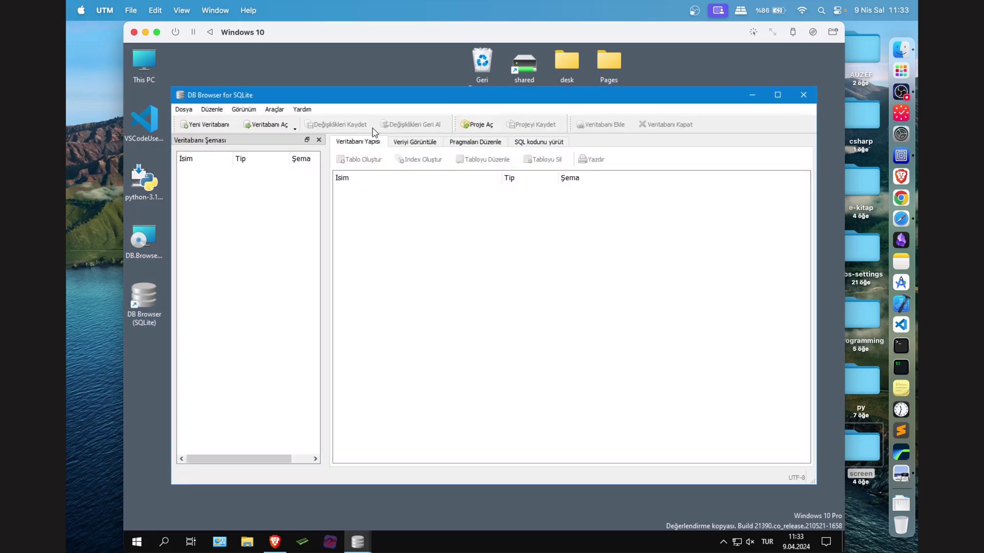
pyautogui.moveTo(374, 99); pyautogui.dragTo(381, 100)
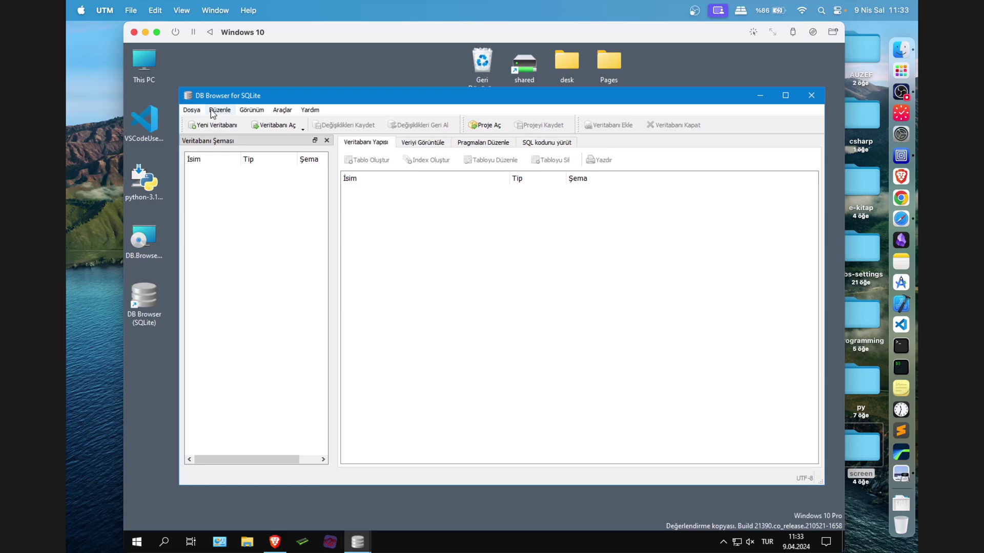
# - Look through the interface languages offered in the preferences and close them without saving
pyautogui.click(212, 111)
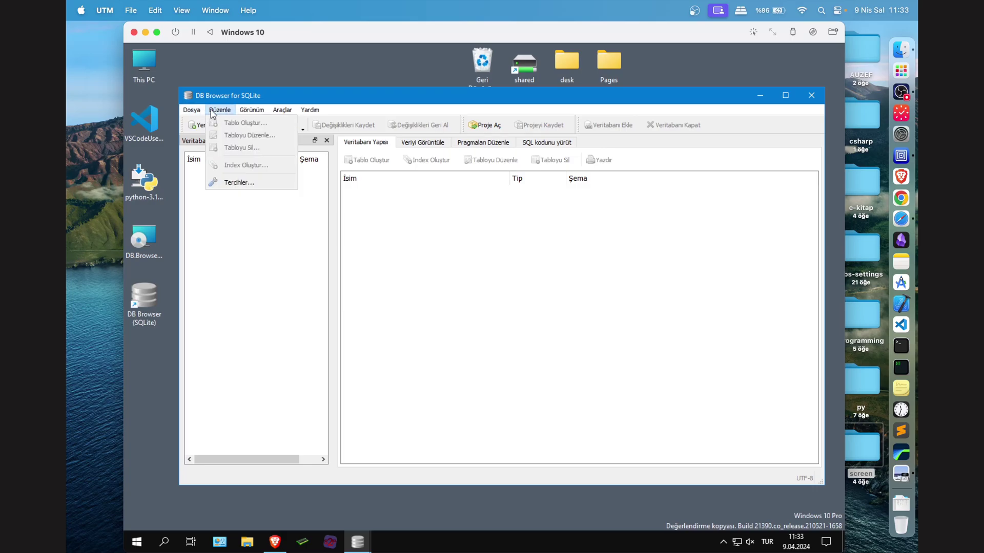
pyautogui.click(239, 184)
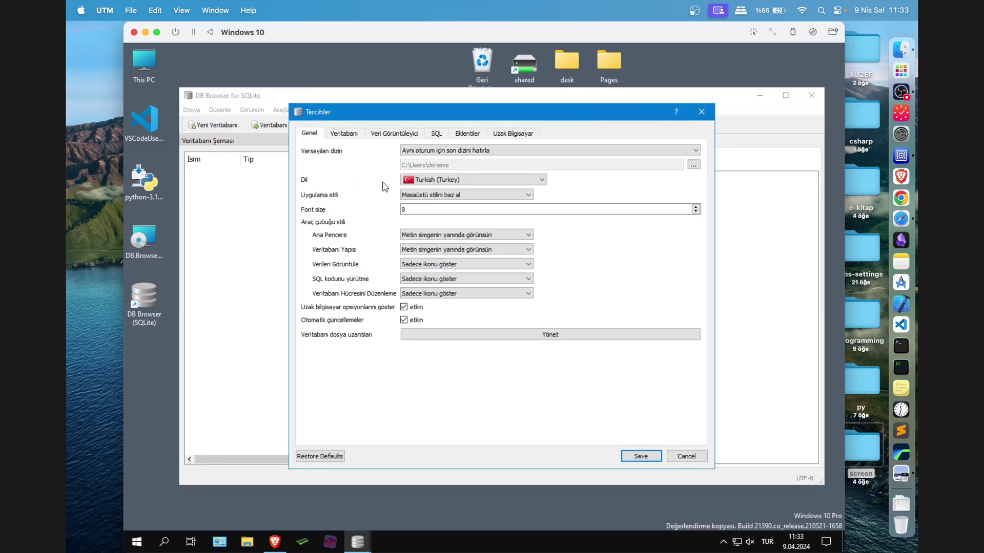
pyautogui.click(428, 182)
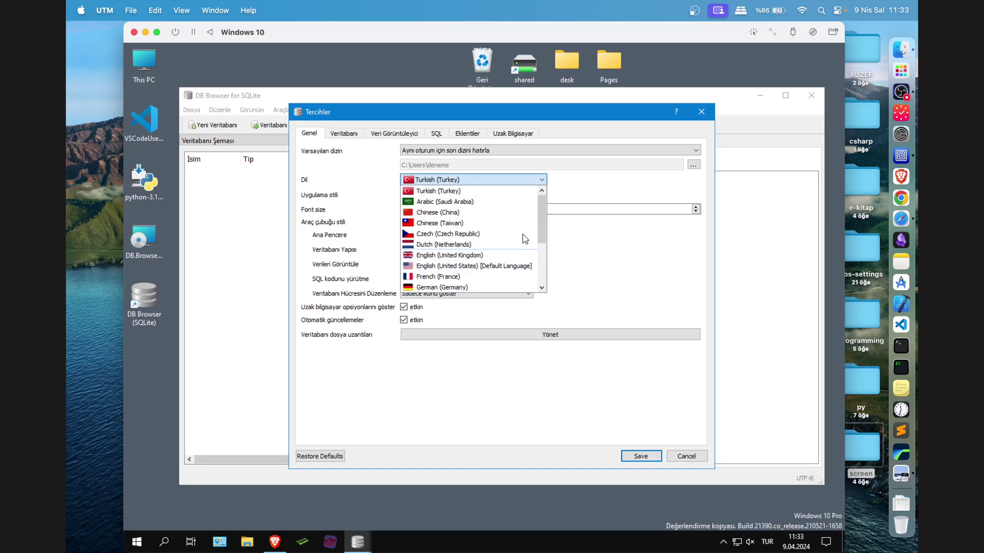
pyautogui.scroll(-3, 533, 223)
pyautogui.scroll(3, 537, 231)
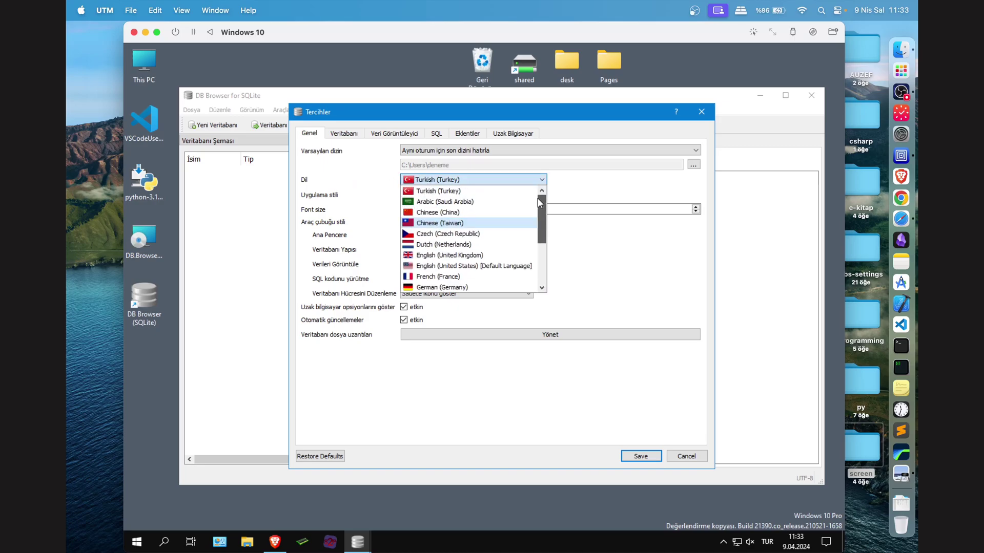
pyautogui.click(589, 193)
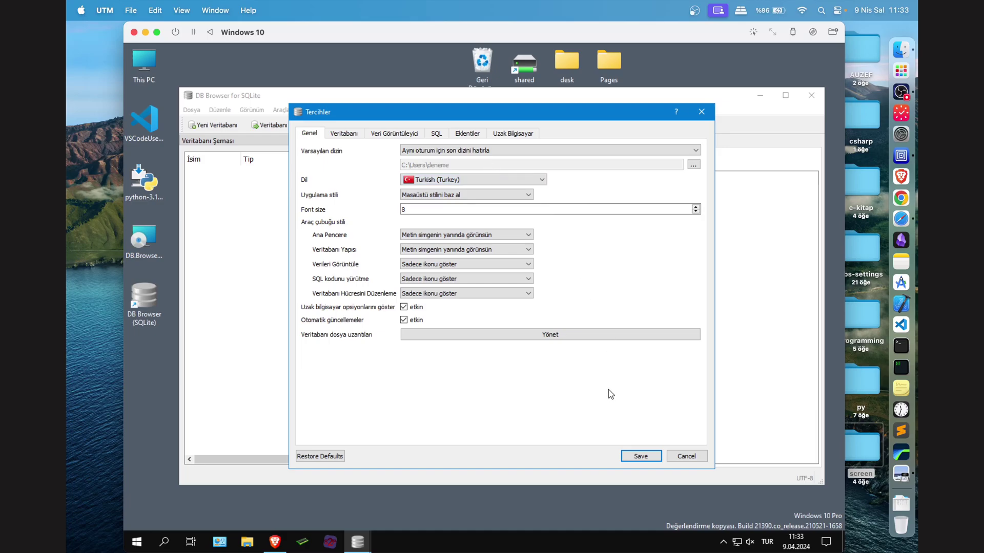
pyautogui.click(689, 458)
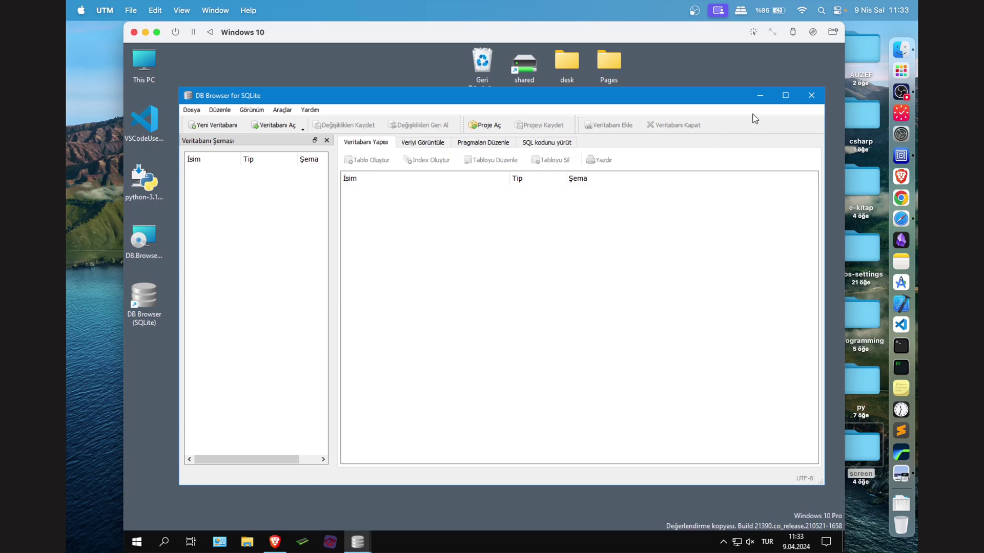
# - Minimize the program, switch to the Brave browser and open AUZEF/02-02-Veritabani-Yonetim-Sistemleri/01.Unite/ogrenci.db on the open GitHub profile
pyautogui.click(760, 96)
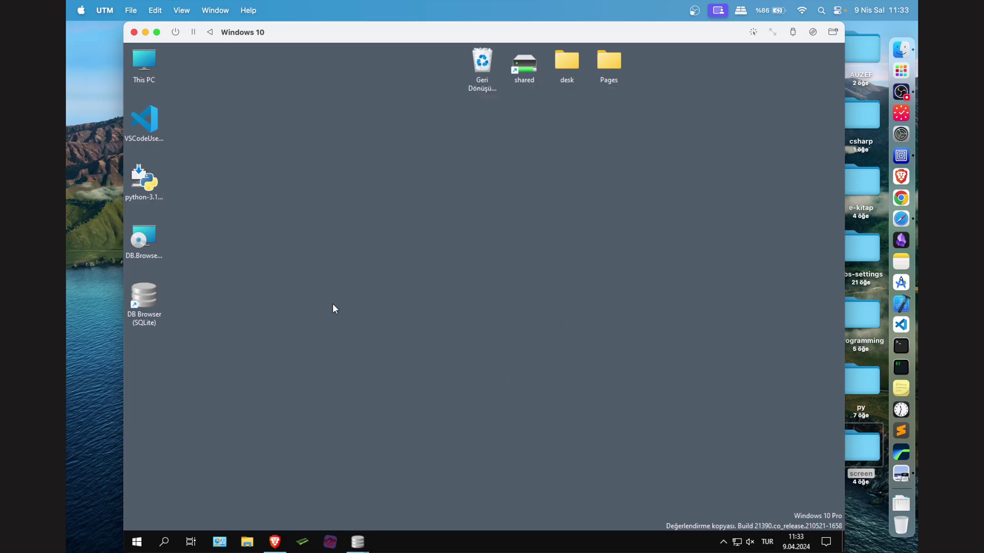
pyautogui.click(274, 542)
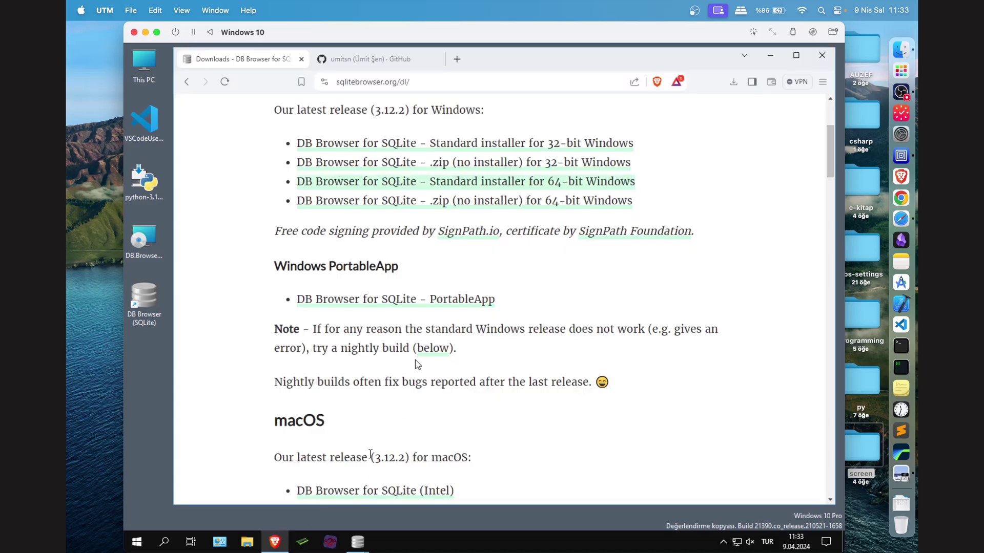
pyautogui.click(348, 59)
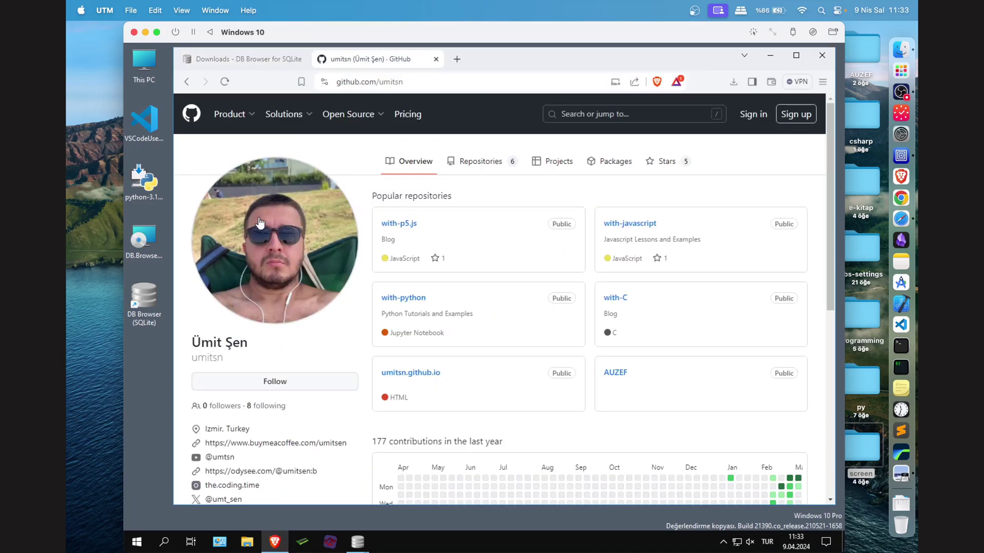
pyautogui.click(422, 82)
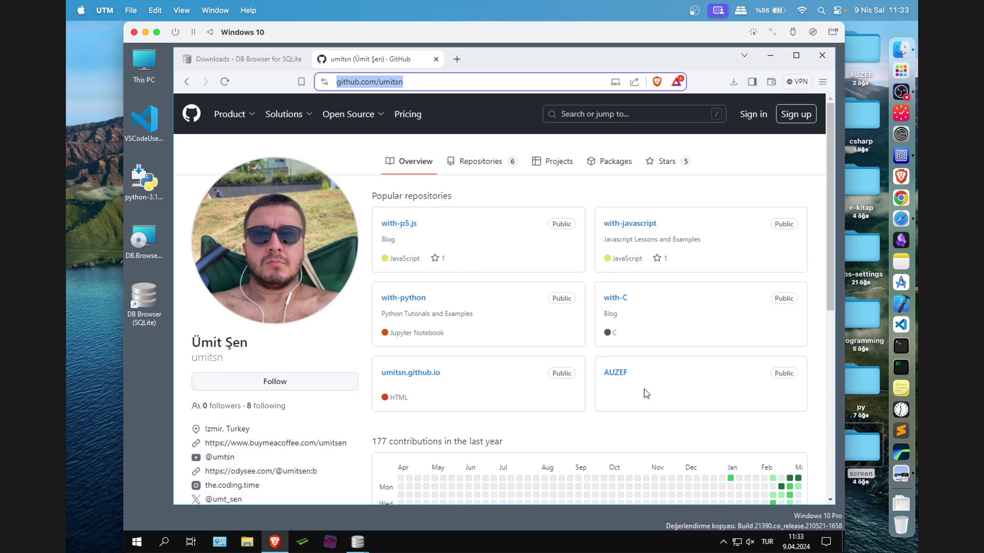
pyautogui.click(616, 374)
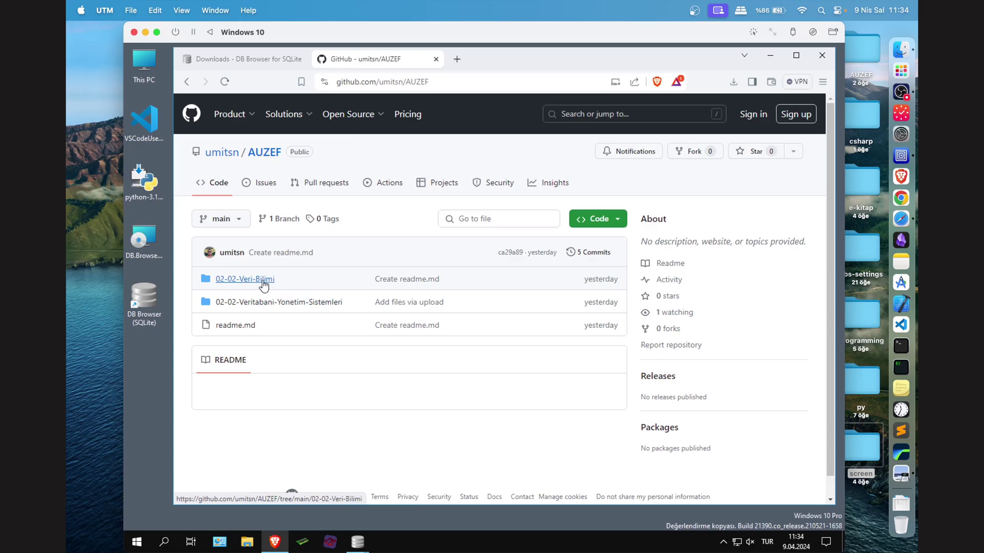
pyautogui.click(280, 305)
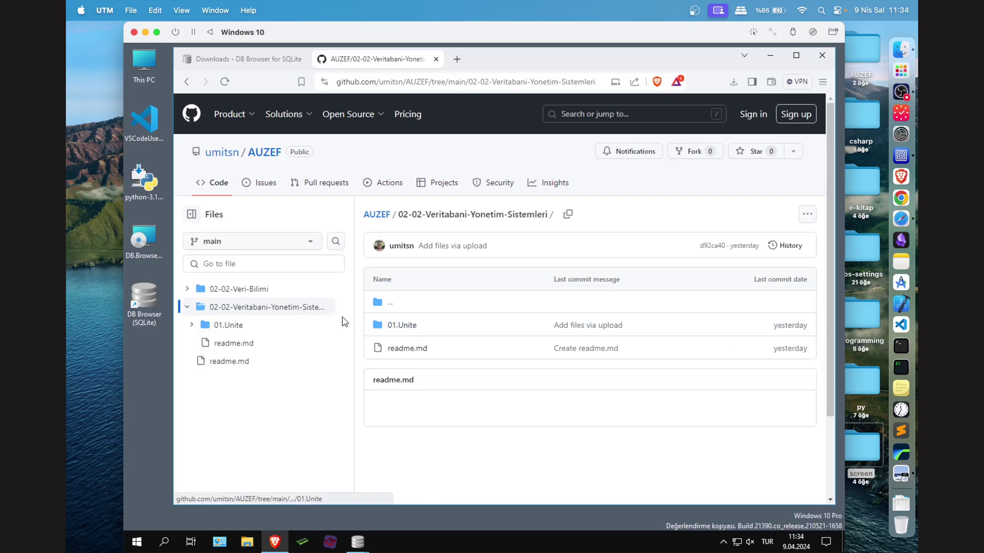
pyautogui.click(410, 328)
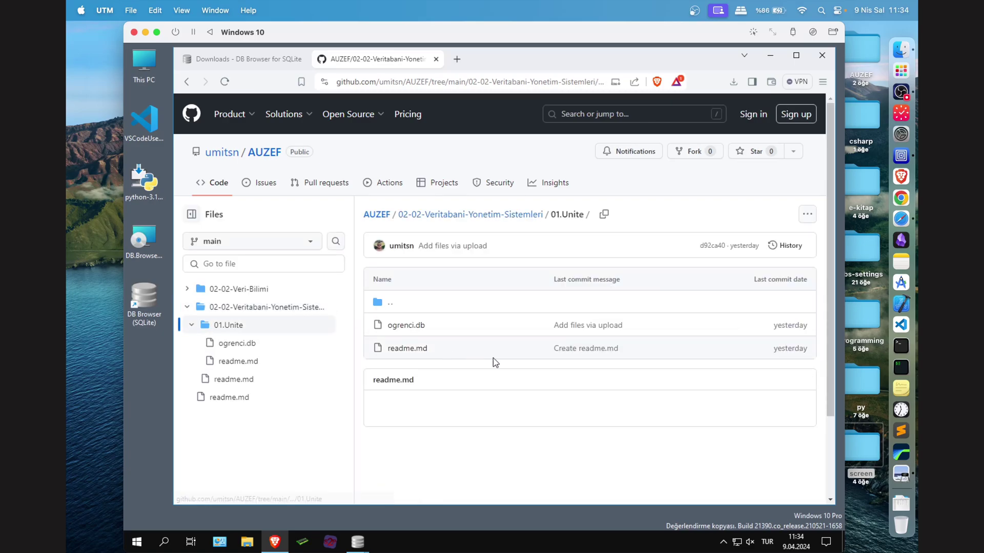
pyautogui.click(415, 328)
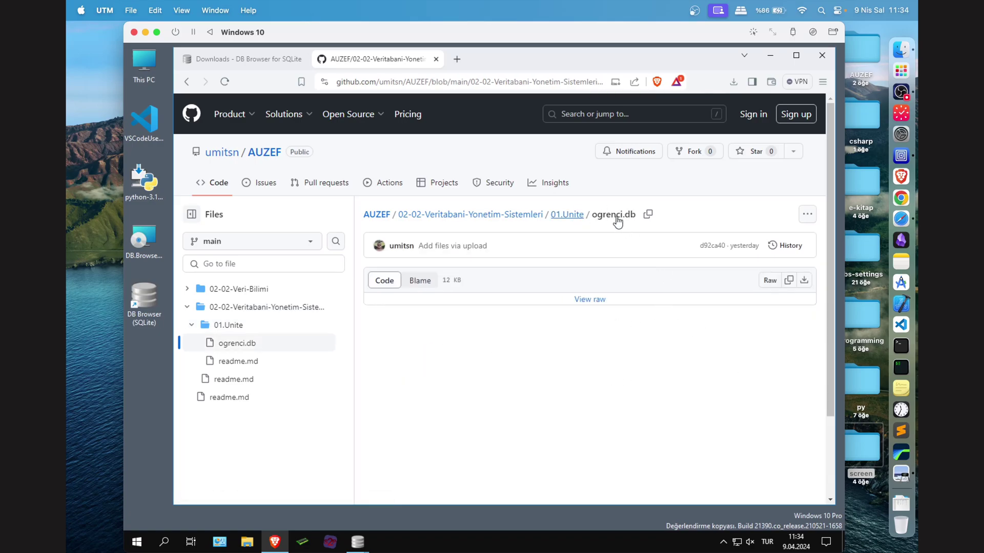
# - Download the raw ogrenci.db file to the desktop (Masaüstü) under the name ogrenci and minimize the browser
pyautogui.click(803, 280)
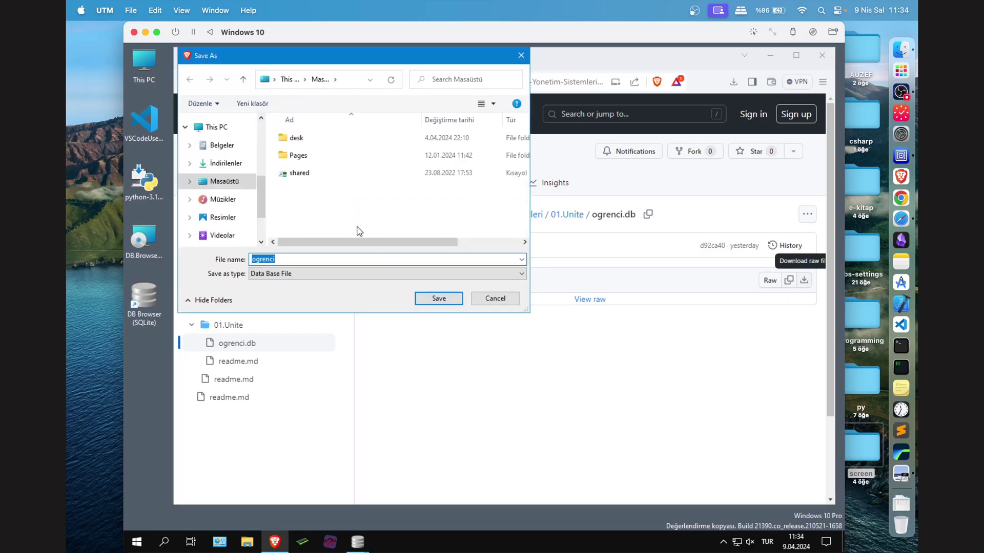
pyautogui.click(226, 182)
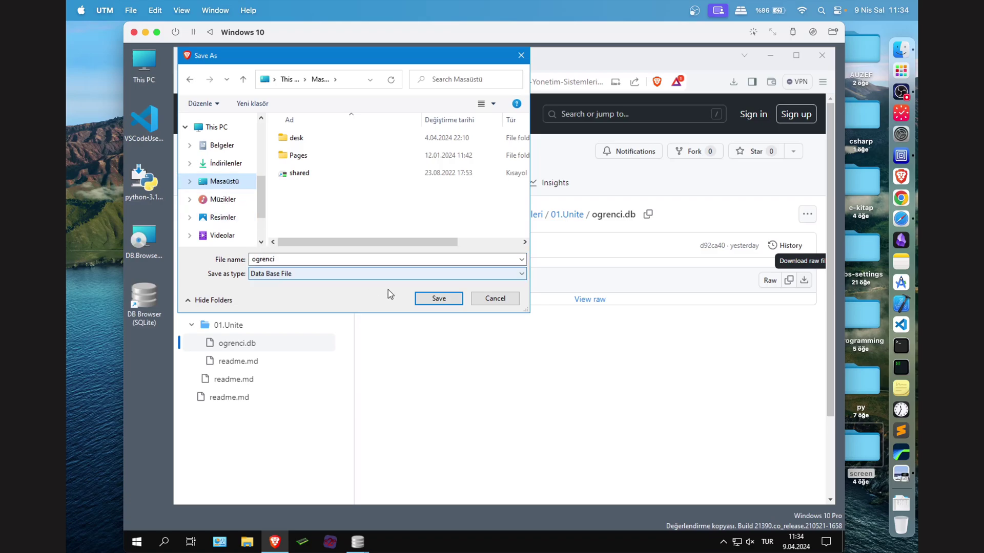
pyautogui.click(438, 300)
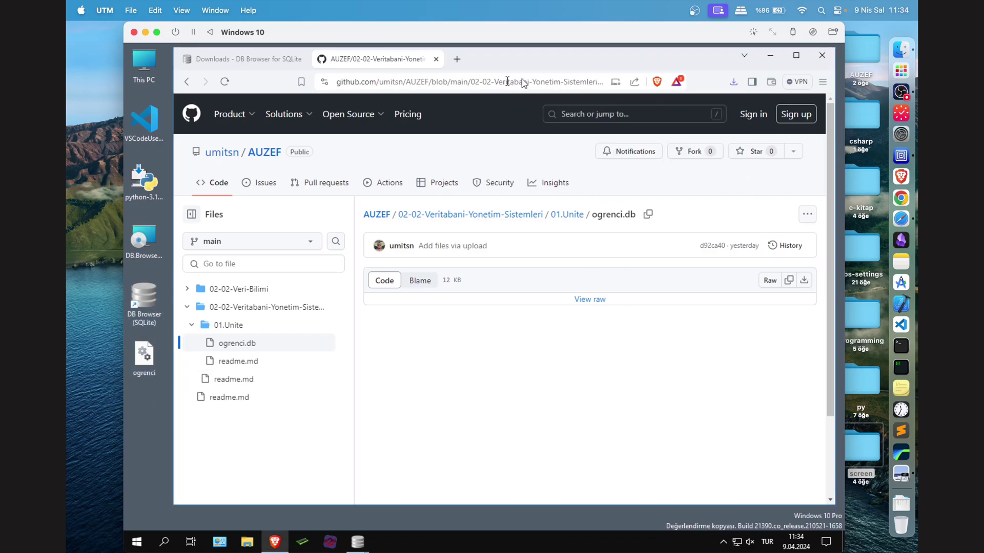
pyautogui.click(770, 57)
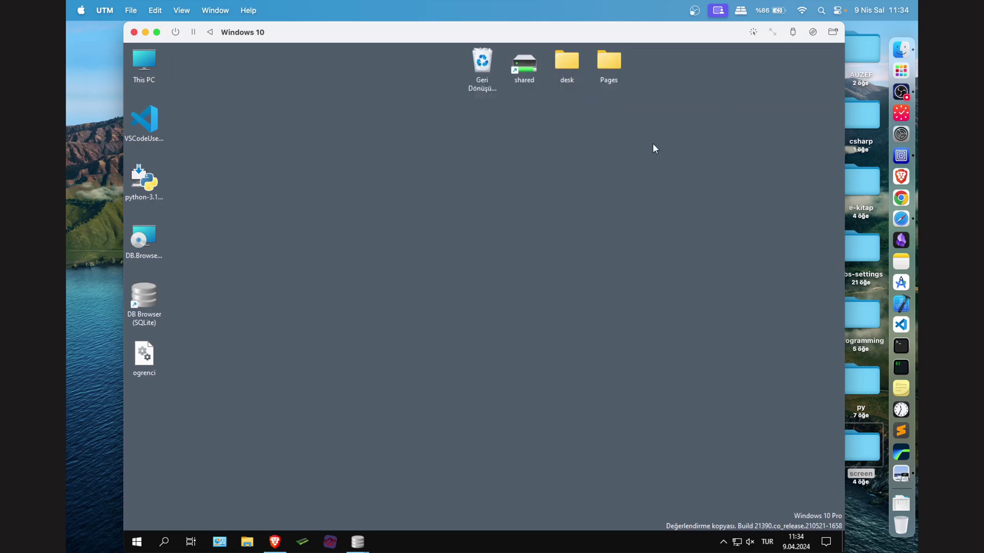
# - Launch DB Browser (SQLite) from the desktop shortcut and open the ogrenci database stored on the desktop
pyautogui.click(211, 328)
pyautogui.click(146, 303)
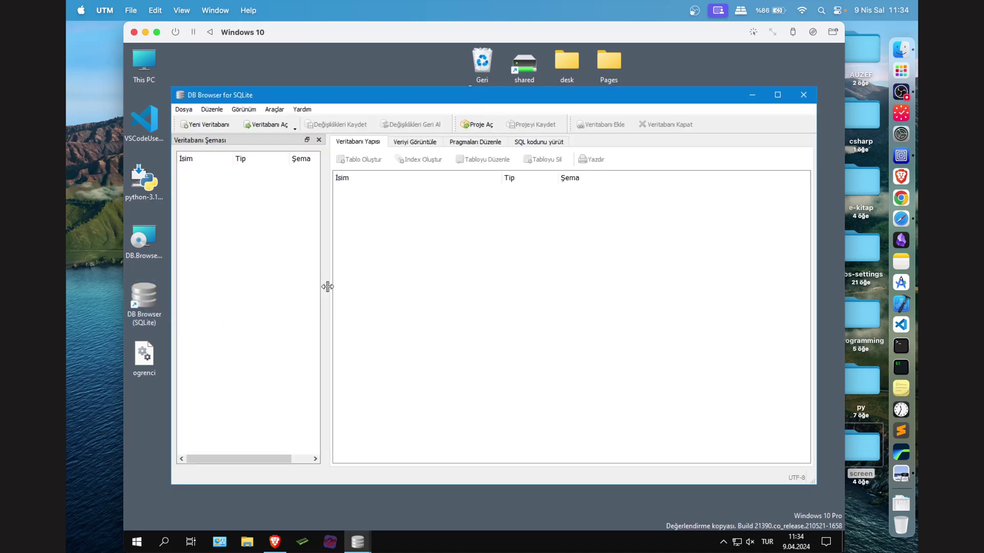
pyautogui.click(274, 127)
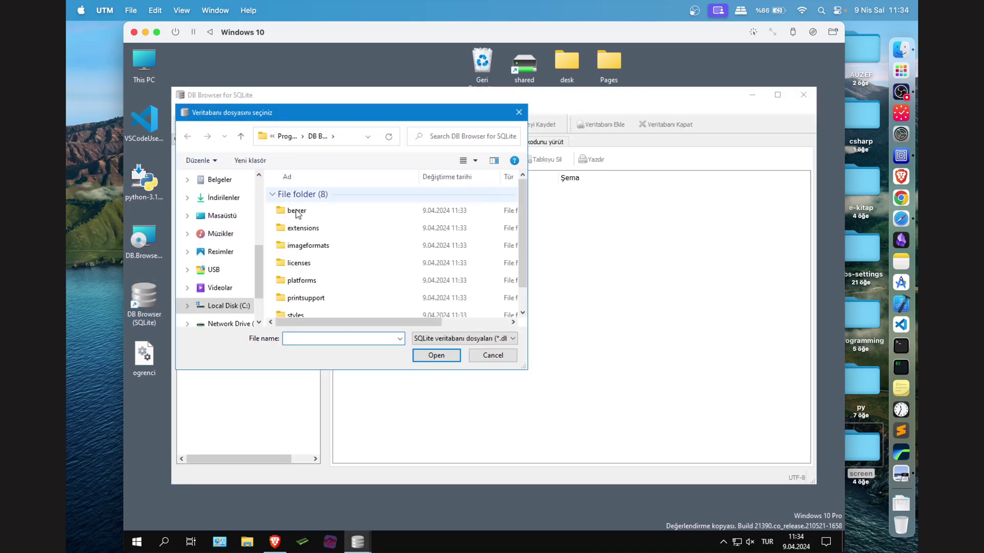
pyautogui.click(224, 216)
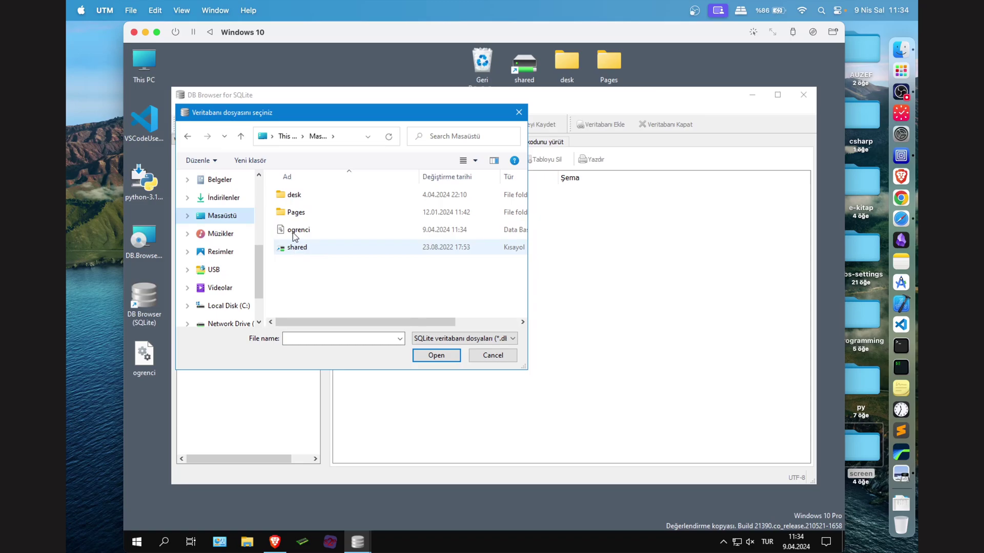
pyautogui.click(295, 230)
pyautogui.click(436, 357)
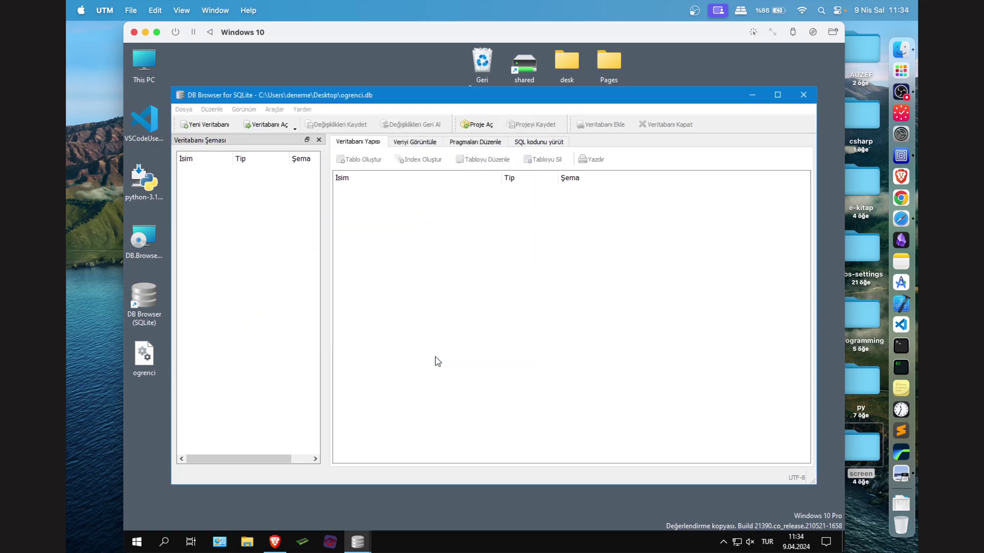
# - Examine the fields of the ogrenci table in the database structure and collapse the table again
pyautogui.click(367, 202)
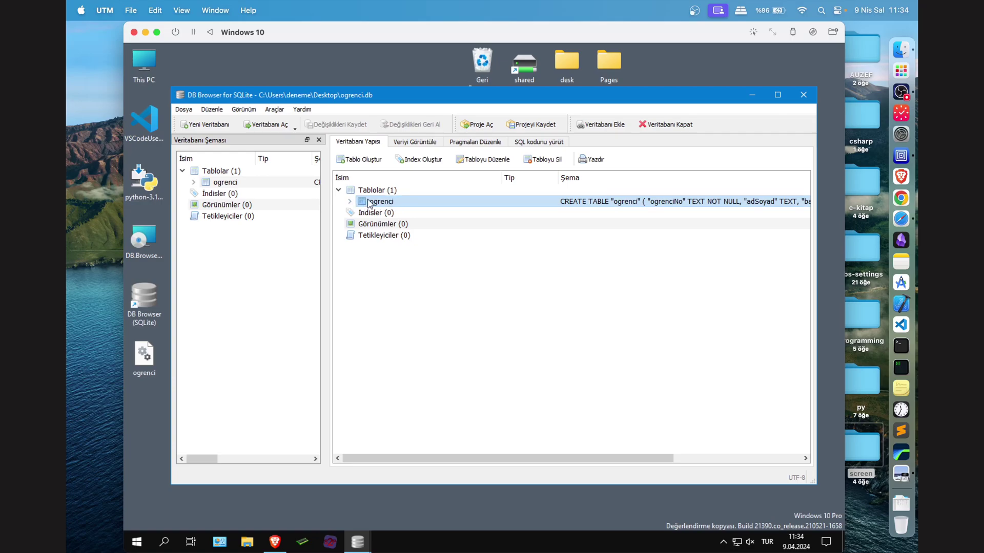
pyautogui.click(352, 203)
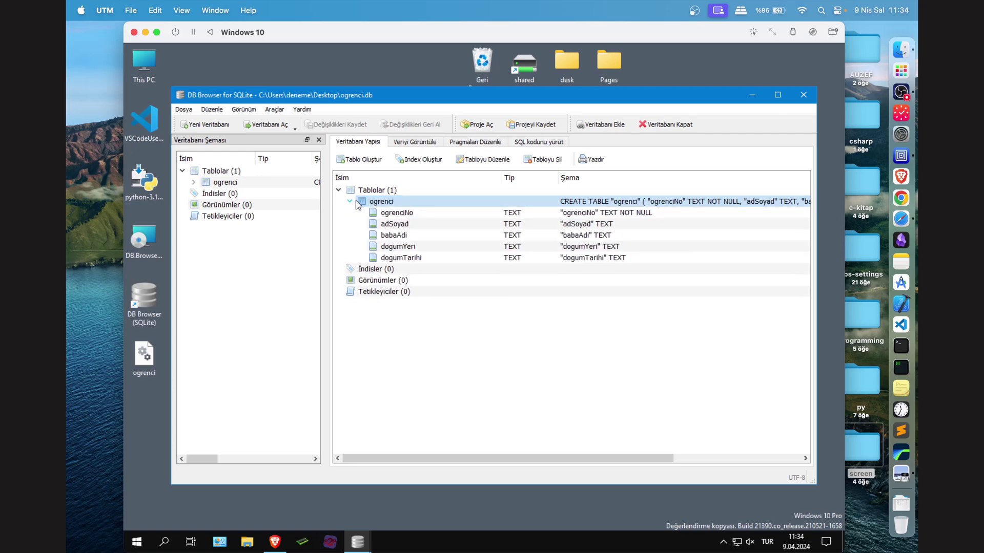
pyautogui.click(351, 203)
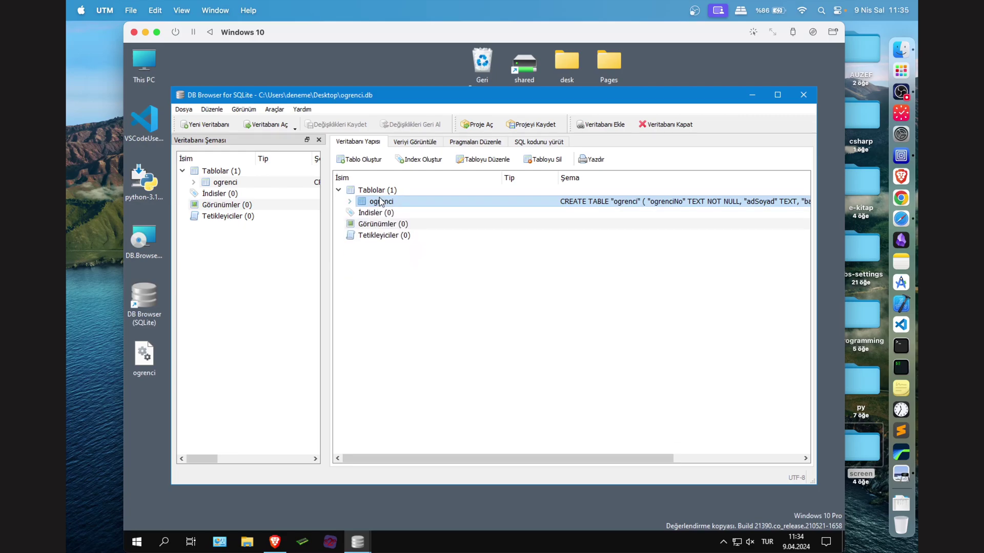
# - Show the ogrenci table's records with a wider ogrenciNo column and sort them by ogrenciNo
pyautogui.click(428, 144)
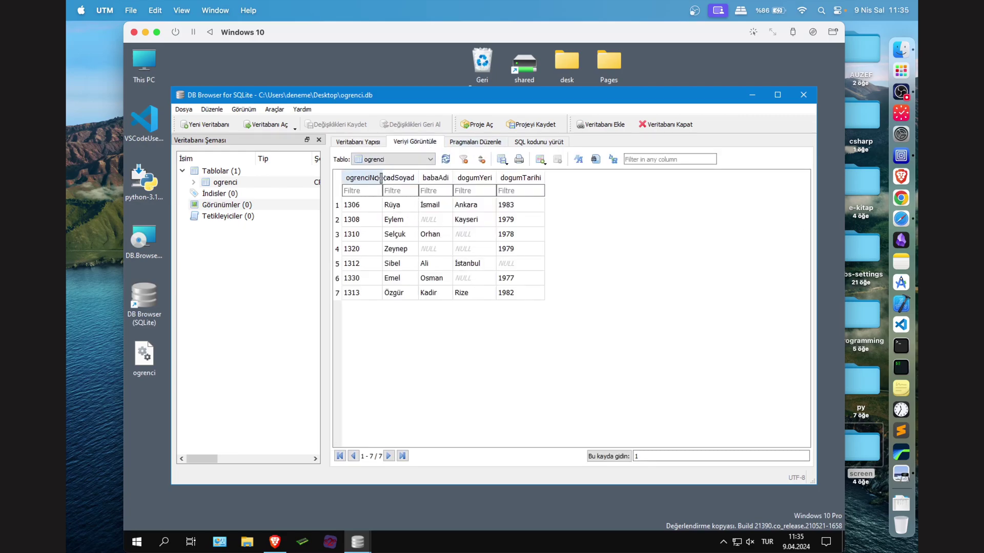
pyautogui.moveTo(381, 175); pyautogui.dragTo(404, 175)
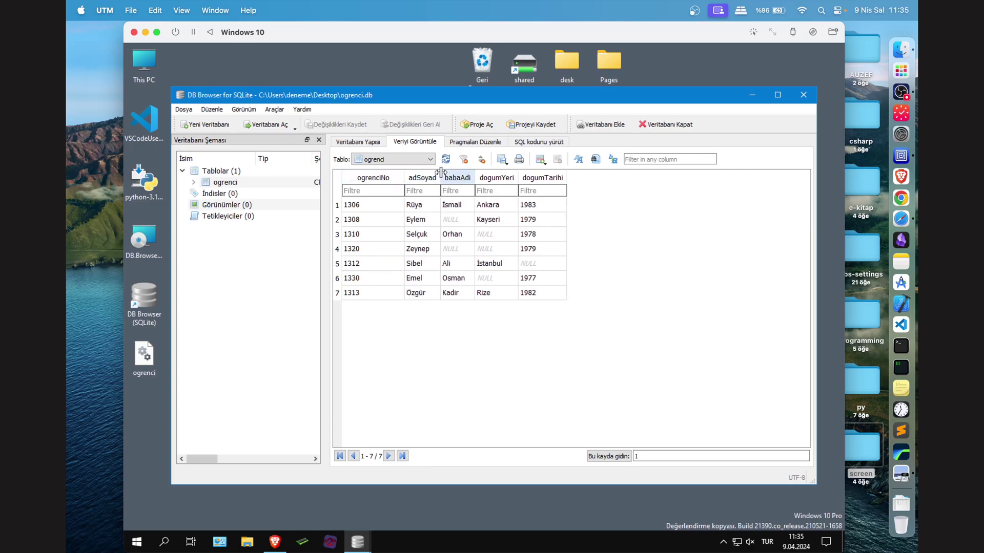
pyautogui.click(470, 177)
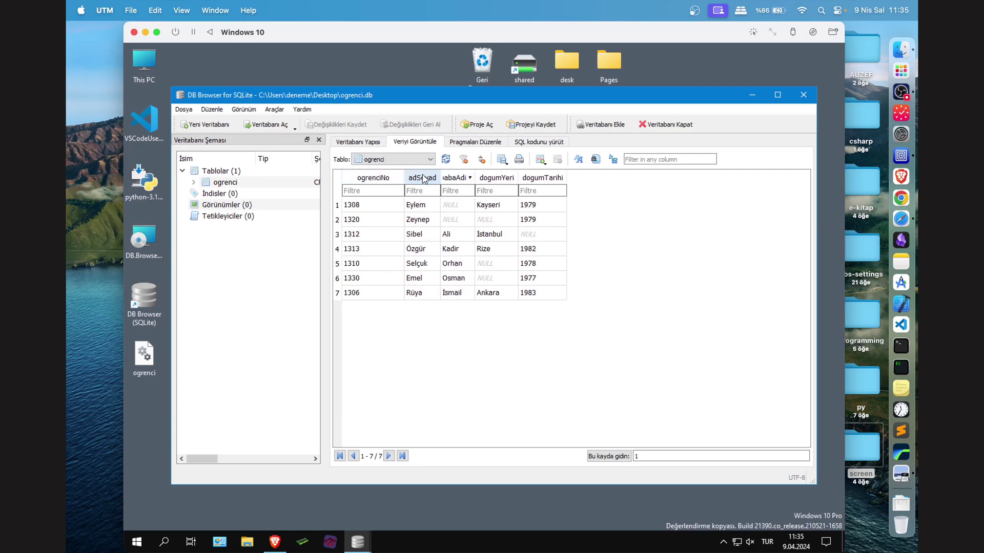
pyautogui.click(377, 179)
# - Widen the adSoyad column and highlight the records across the ogrenci table
pyautogui.moveTo(419, 205); pyautogui.dragTo(436, 292)
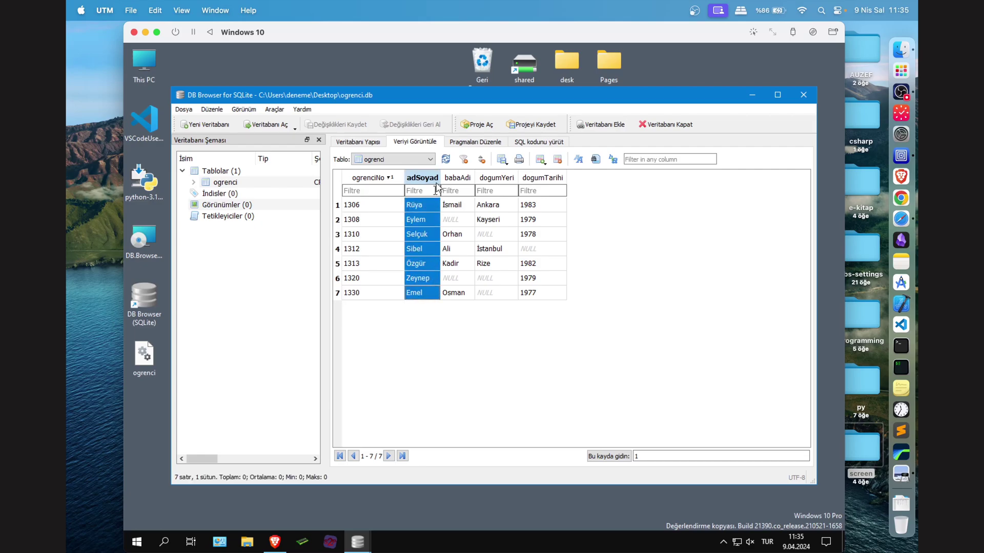
pyautogui.moveTo(440, 178); pyautogui.dragTo(470, 179)
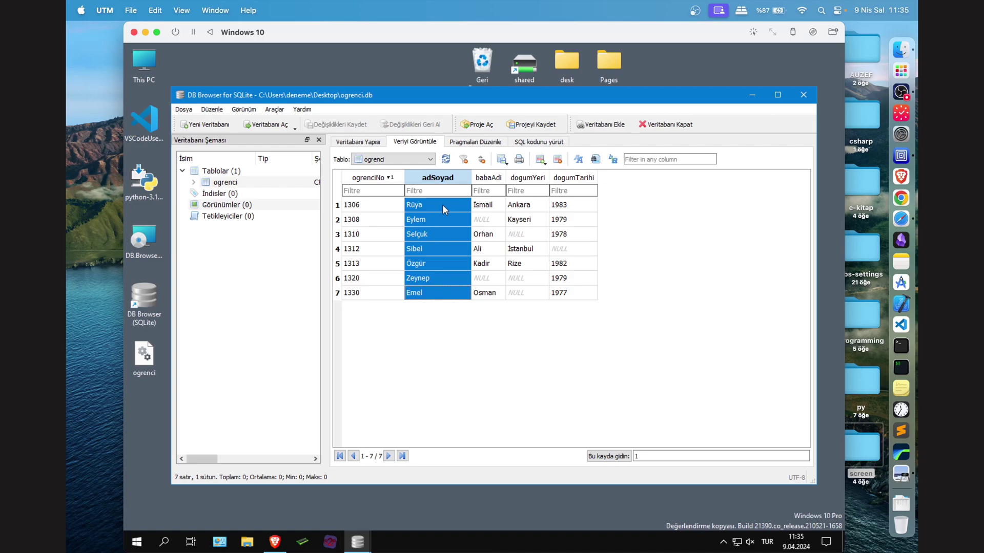
pyautogui.click(591, 342)
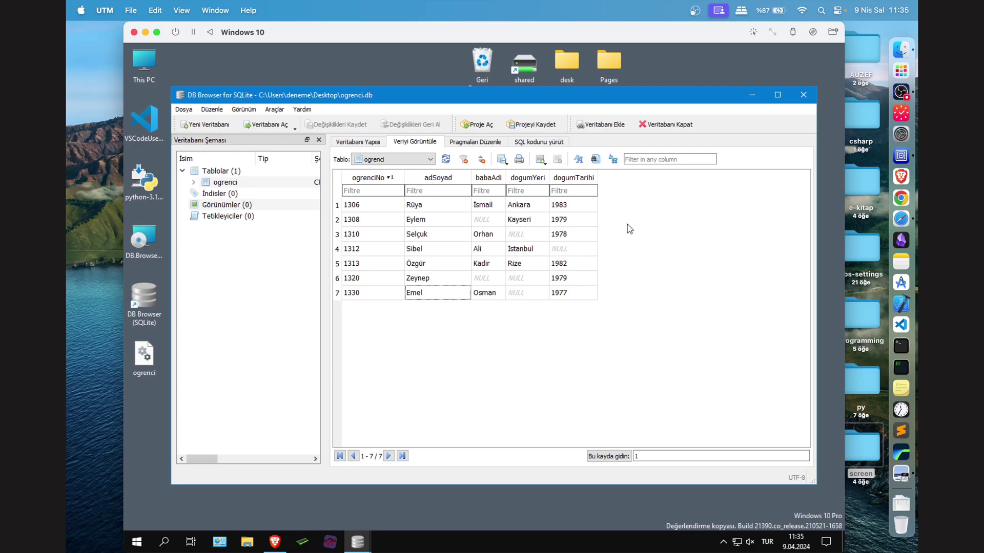
pyautogui.moveTo(359, 205); pyautogui.dragTo(575, 289)
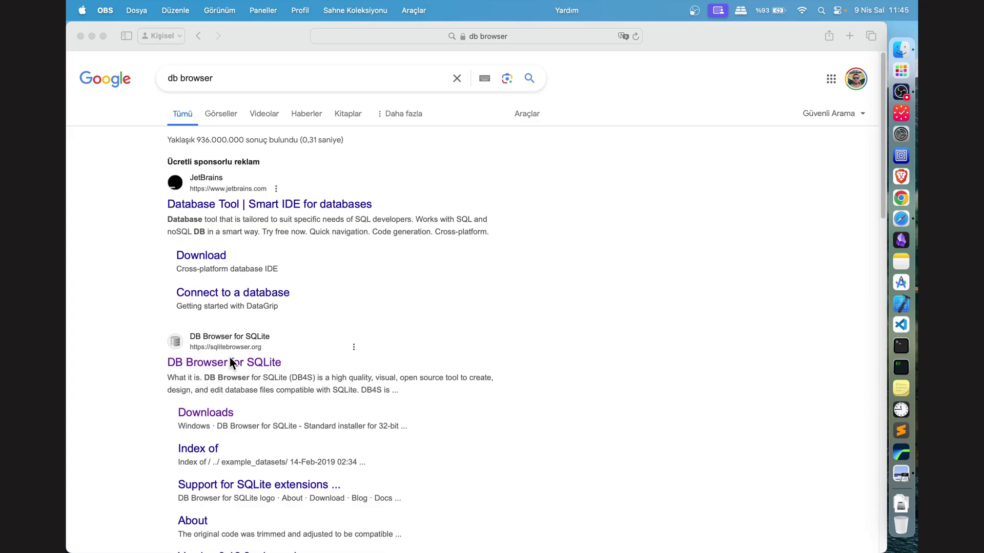
# - In Safari, open the DB Browser for SQLite site from the Google results and find the macOS downloads
pyautogui.click(206, 361)
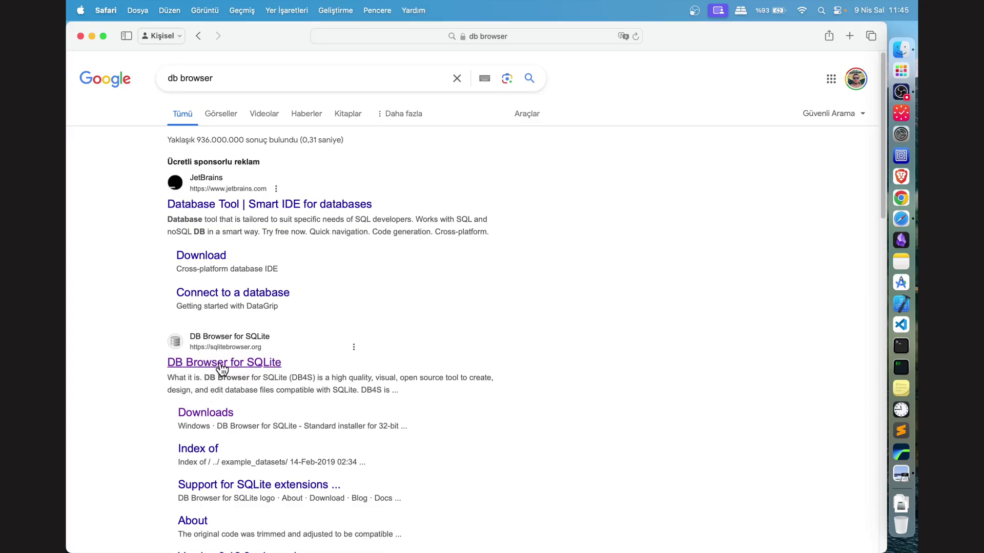
pyautogui.click(221, 363)
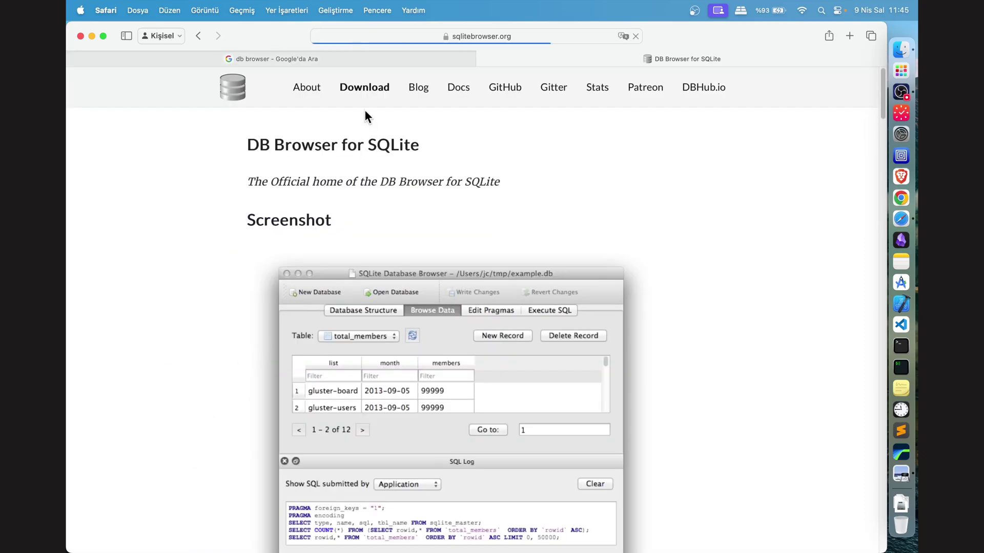
pyautogui.click(368, 92)
pyautogui.scroll(-6, 643, 269)
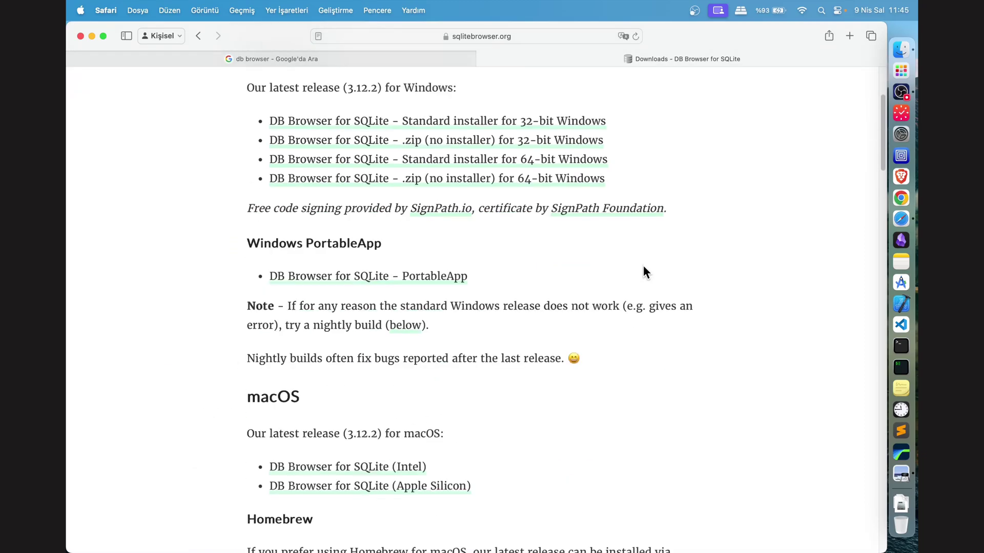
# - Download the Apple Silicon build of DB Browser for SQLite and remove its older disk image from the Downloads folder in Finder
pyautogui.scroll(-2, 643, 271)
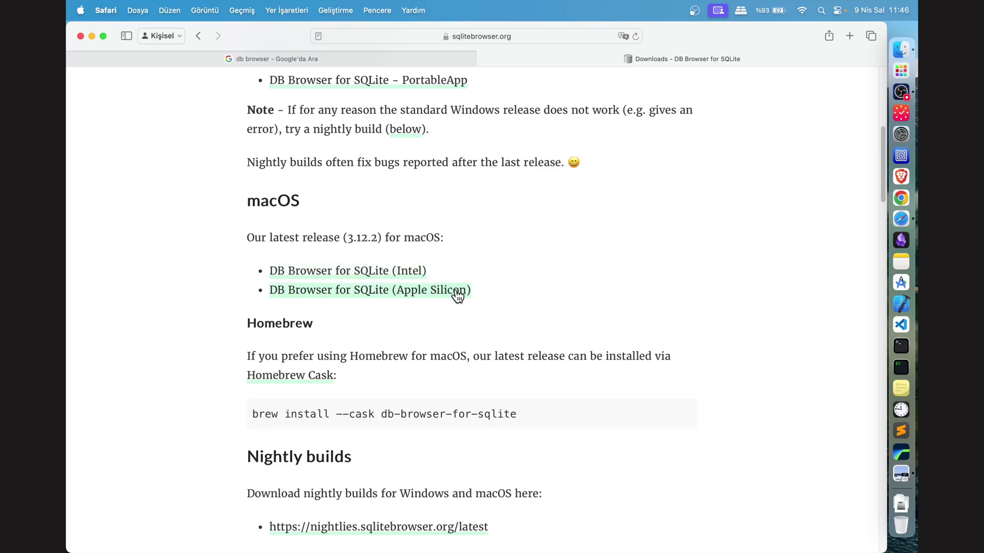
pyautogui.click(383, 296)
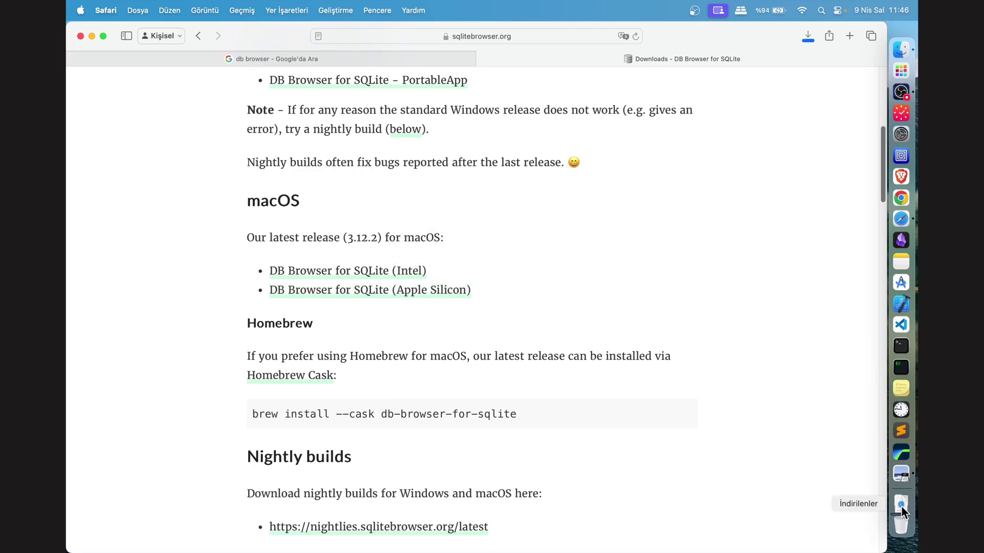
pyautogui.click(894, 506)
pyautogui.click(830, 481)
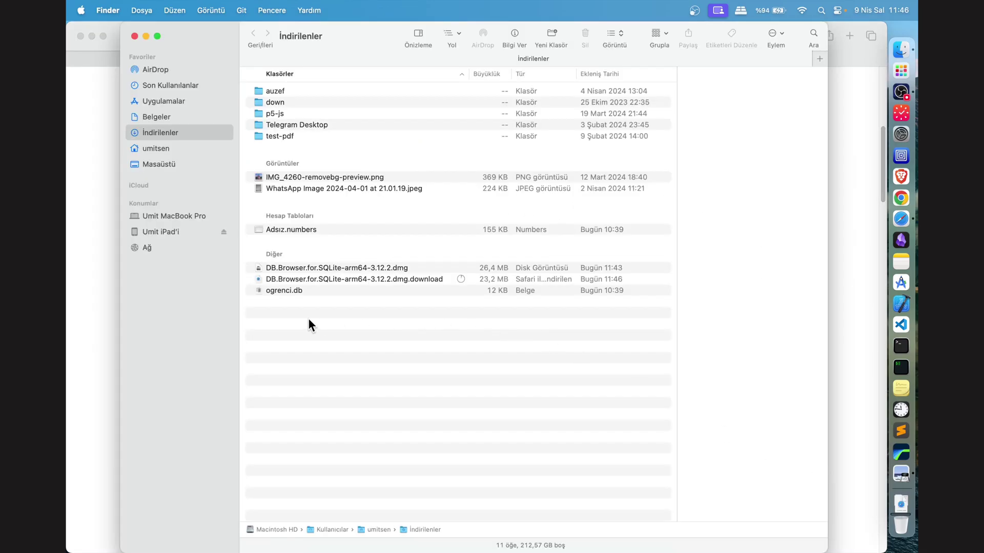
pyautogui.click(292, 269)
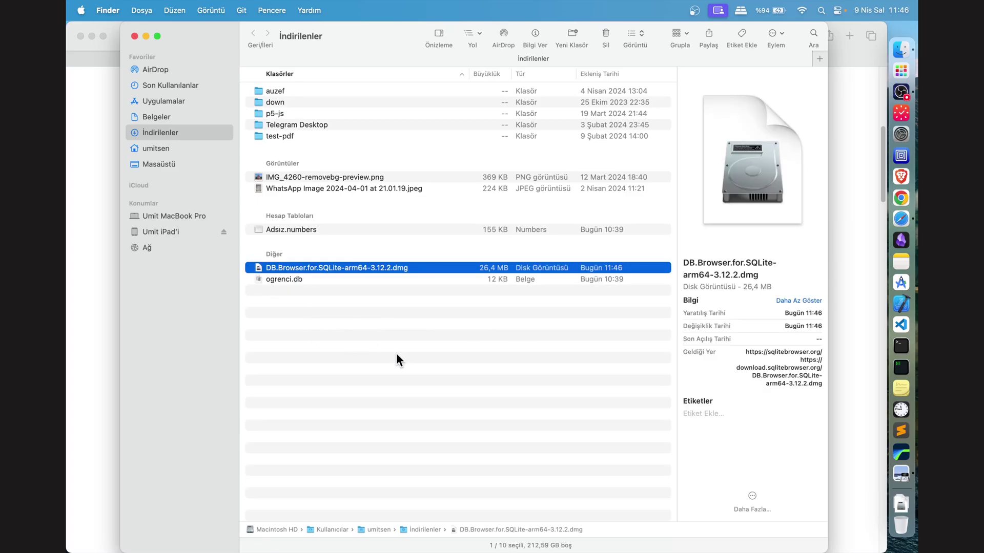
# - Open the DB.Browser.for.SQLite-arm64-3.12.2.dmg disk image and copy DB Browser for SQLite.app into the Applications folder
pyautogui.moveTo(323, 323); pyautogui.dragTo(399, 154)
pyautogui.moveTo(463, 332); pyautogui.dragTo(622, 476)
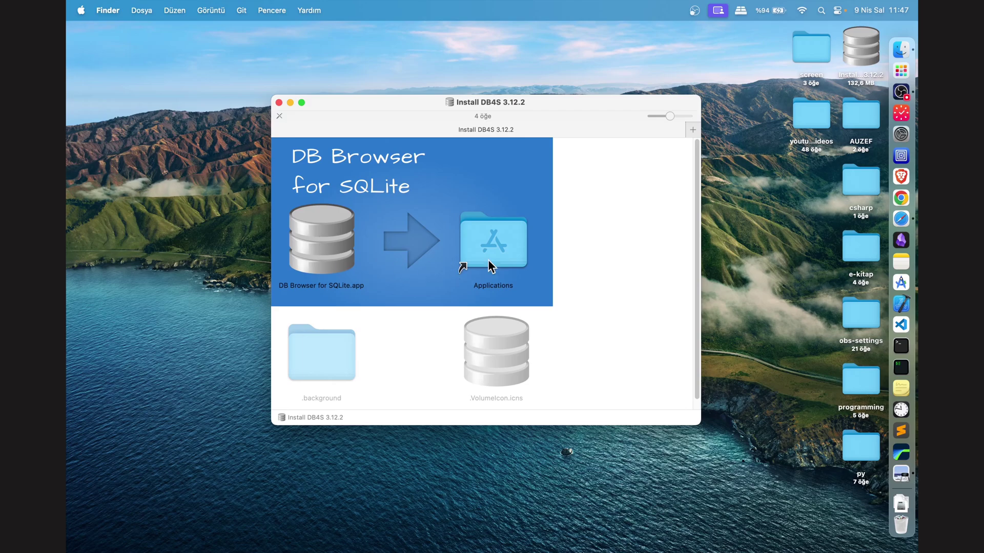
pyautogui.moveTo(319, 237); pyautogui.dragTo(482, 250)
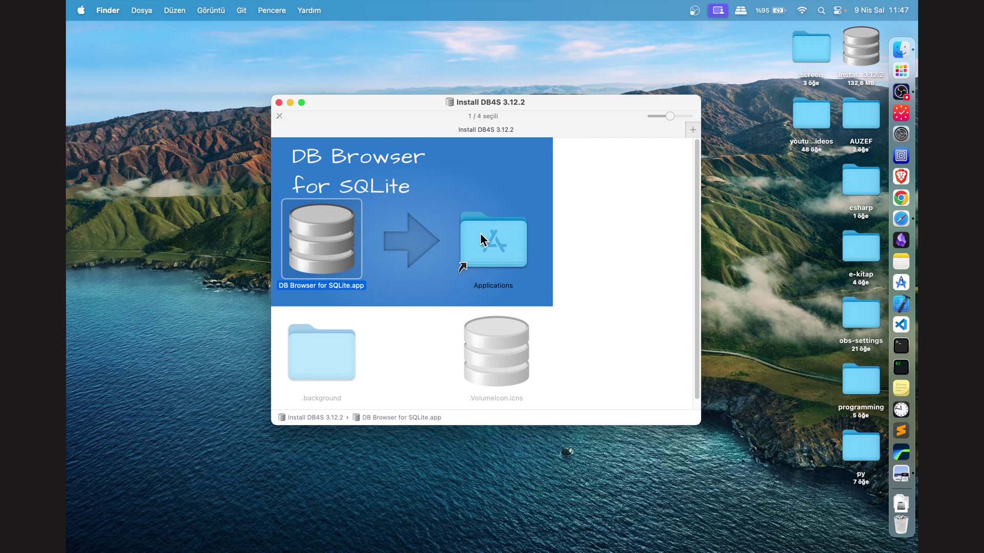
# - Close the installer window and eject the Install DB4S 3.12.2 disk from the desktop
pyautogui.click(280, 103)
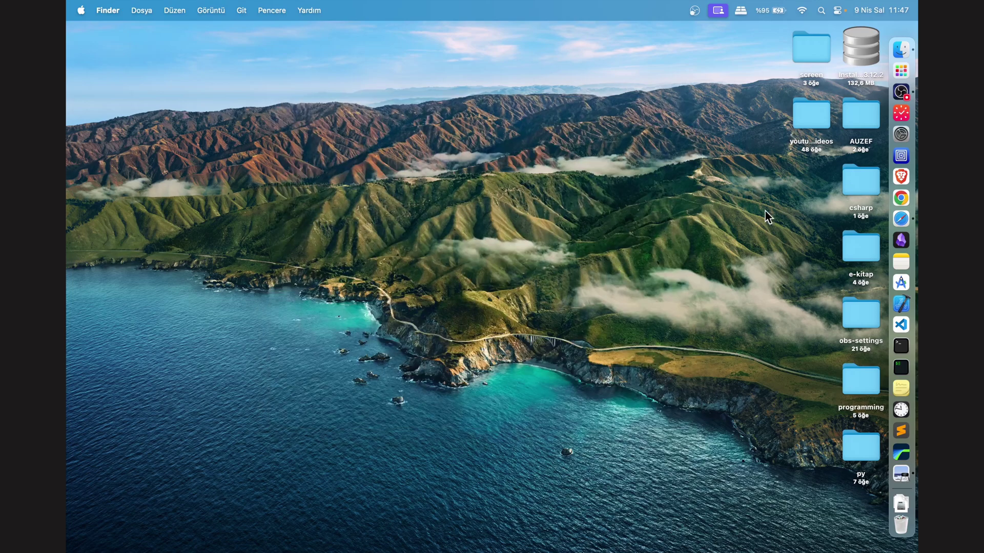
pyautogui.rightClick(859, 55)
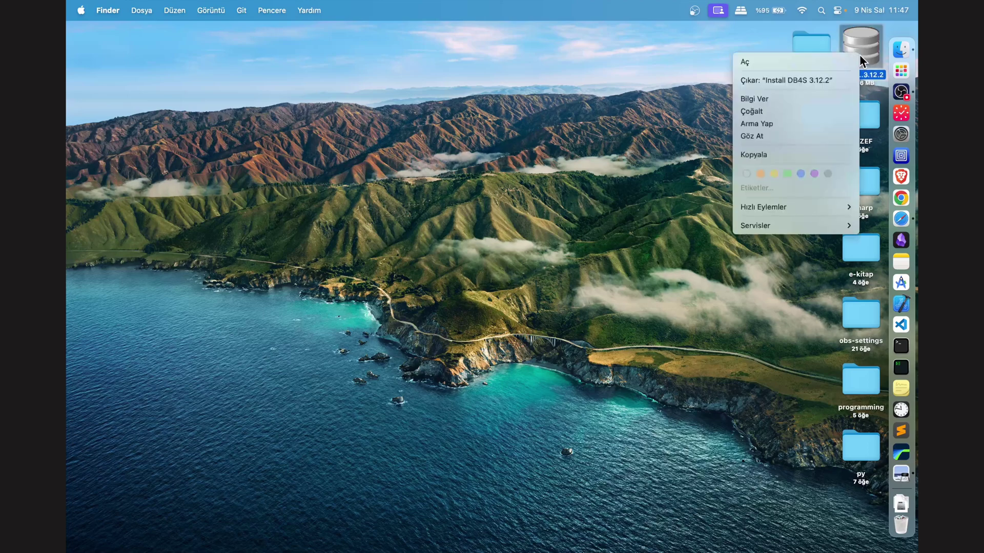
pyautogui.click(799, 81)
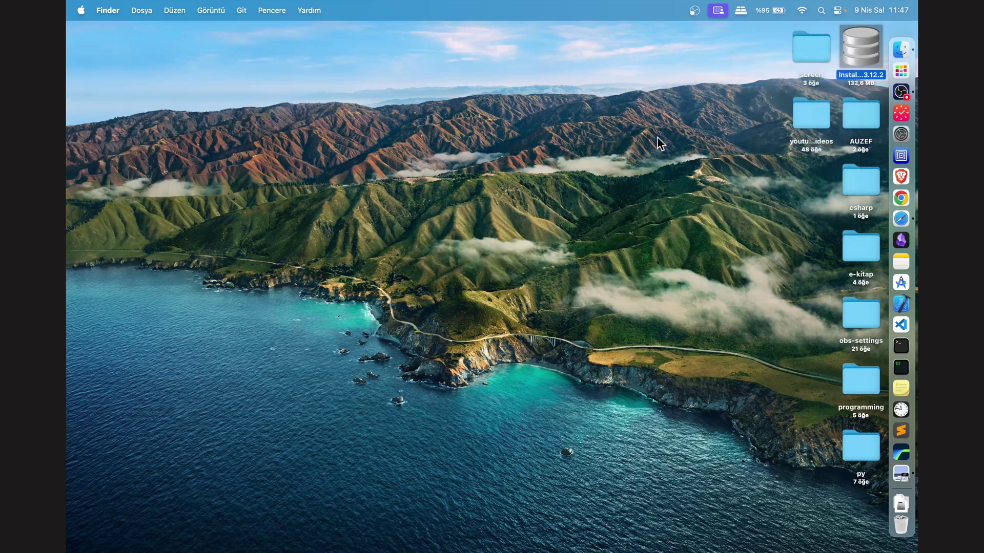
# - Locate the DB.Browser.for.SQLite-arm64-3.12.2.dmg file in the Downloads folder and select it
pyautogui.click(900, 505)
pyautogui.click(766, 484)
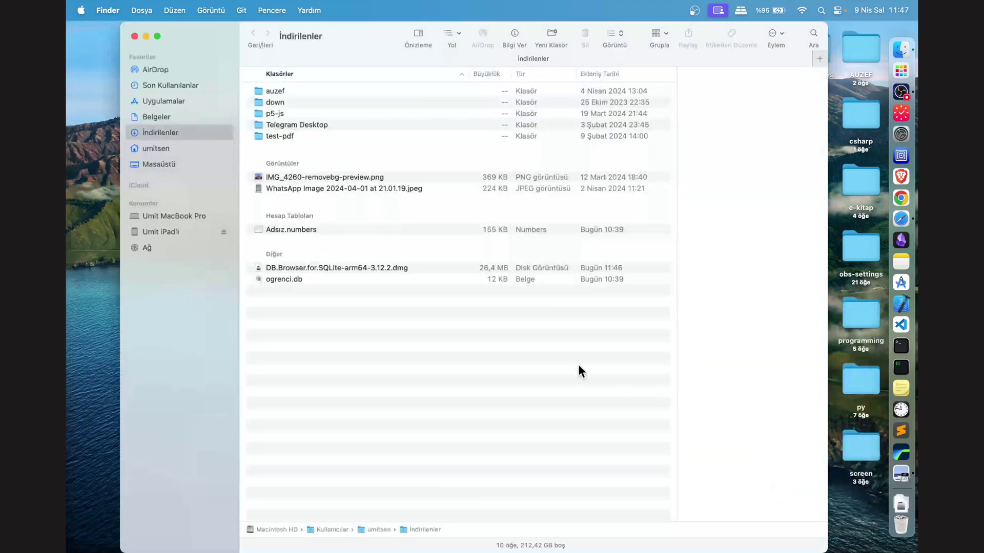
pyautogui.click(374, 269)
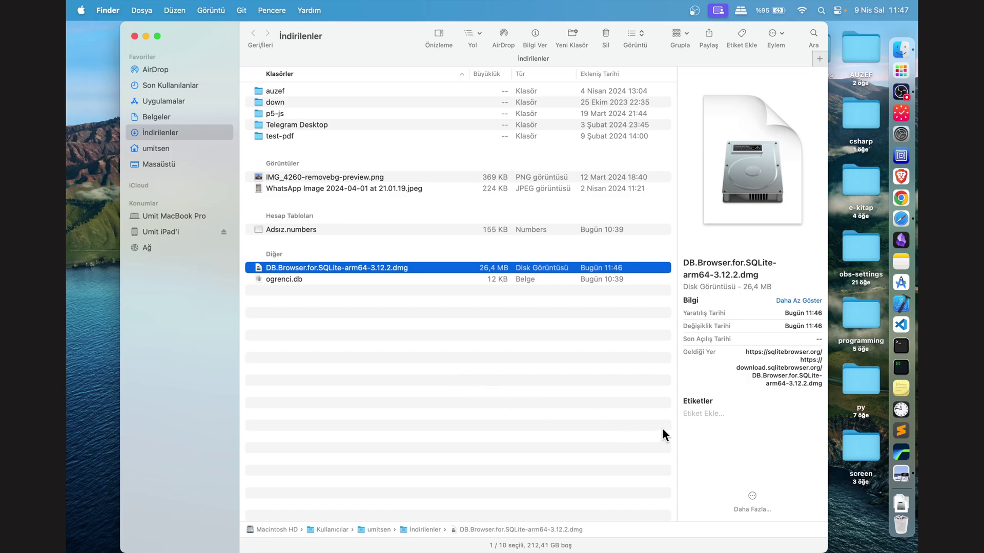
# - Launch DB Browser for SQLite from Launchpad and approve opening the app downloaded from the internet
pyautogui.click(901, 70)
pyautogui.moveTo(813, 324); pyautogui.dragTo(703, 367)
pyautogui.moveTo(797, 369); pyautogui.dragTo(404, 341)
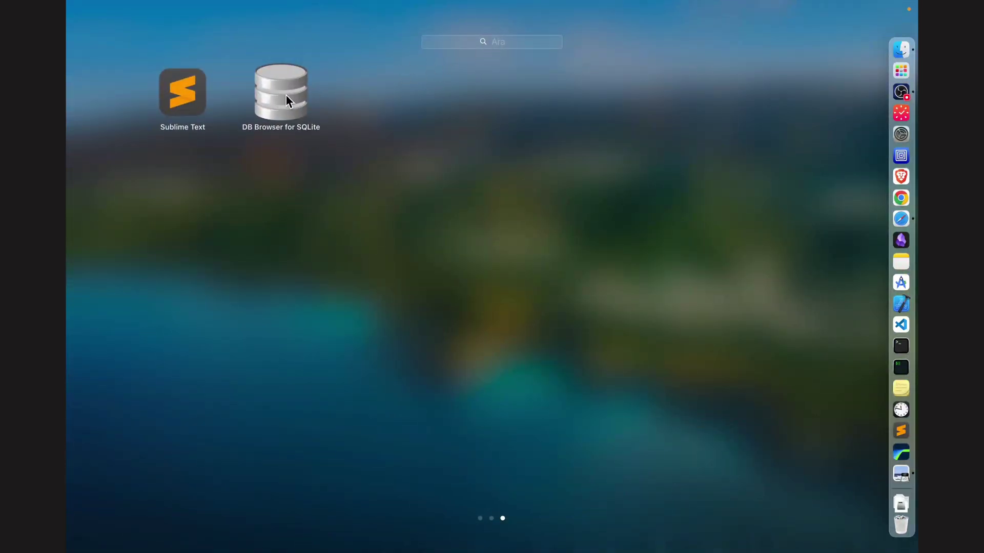
pyautogui.click(285, 95)
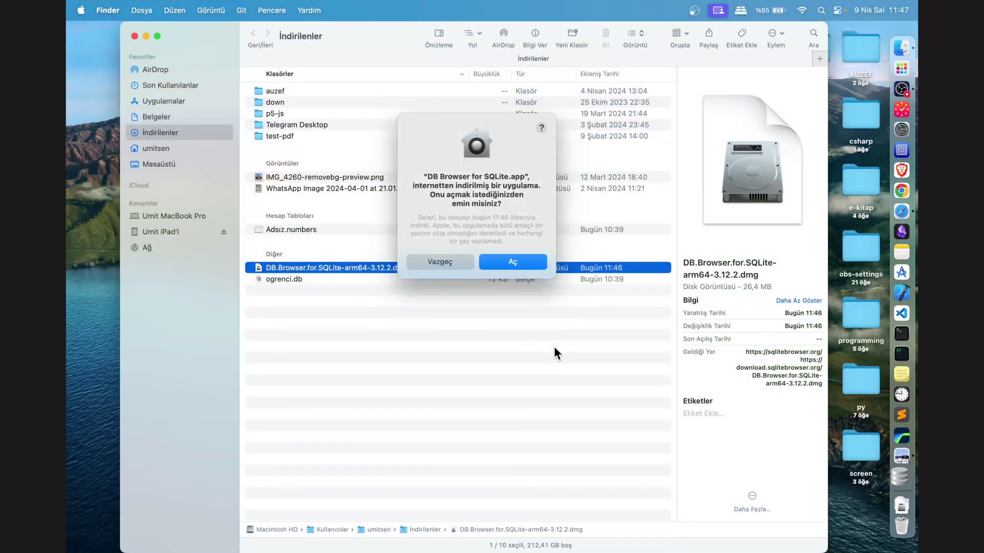
pyautogui.moveTo(423, 177); pyautogui.dragTo(510, 183)
pyautogui.click(510, 183)
pyautogui.click(513, 262)
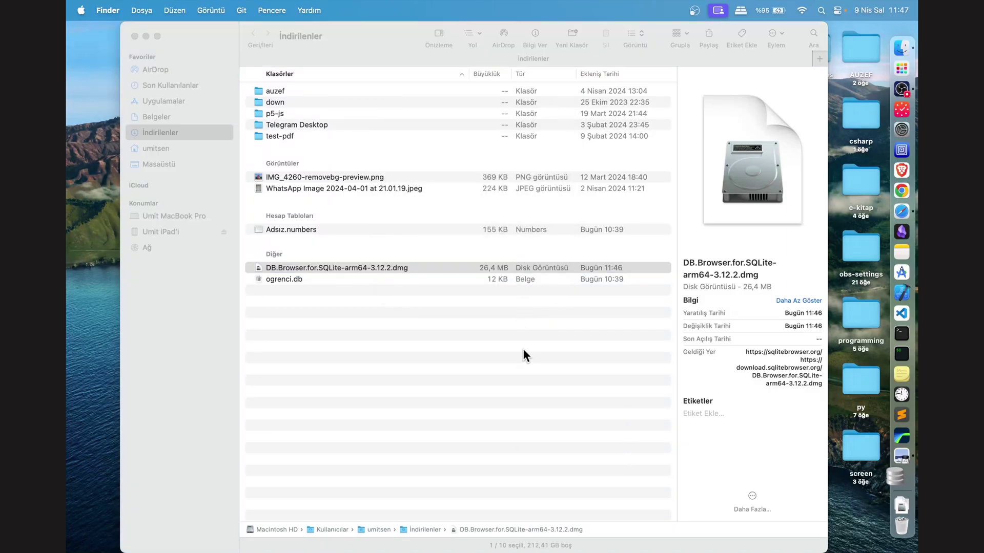